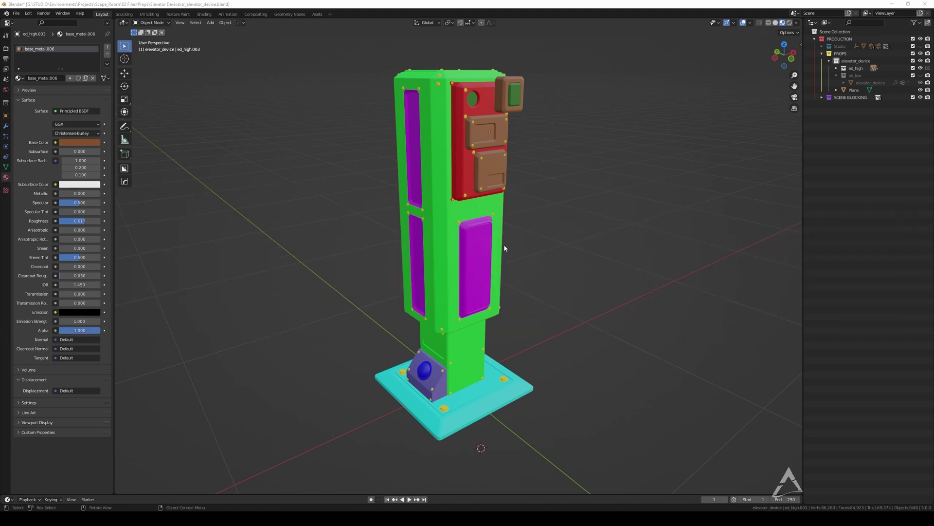
Step: Inspect the color materials assigned to the red panel and brown boxes of the elevator device
{"action": "middle_click_drag", "start_coordinate": [459, 144], "coordinate": [472, 136]}
{"action": "scroll", "coordinate": [472, 136], "scroll_direction": "down", "scroll_amount": 3}
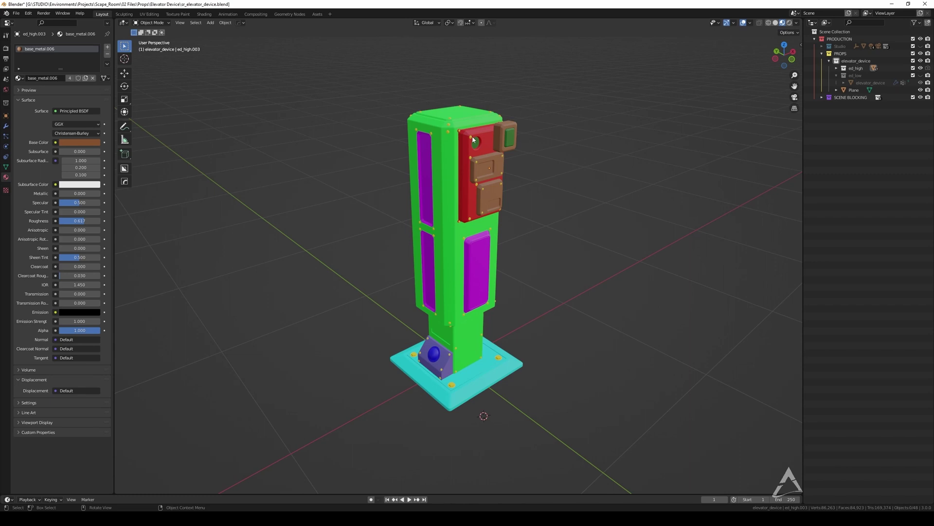
{"action": "scroll", "coordinate": [483, 153], "scroll_direction": "up", "scroll_amount": 3}
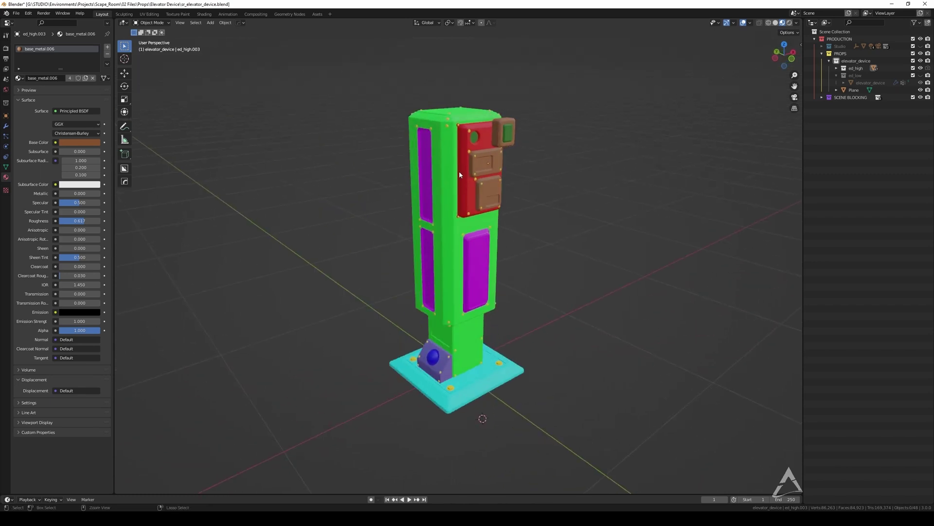
{"action": "middle_click_drag", "start_coordinate": [468, 131], "coordinate": [468, 139]}
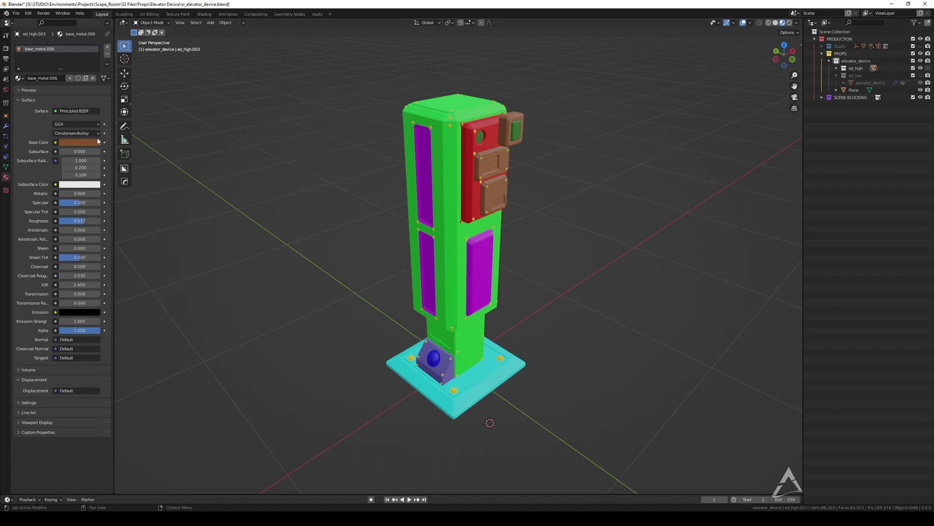
{"action": "middle_click_drag", "start_coordinate": [438, 146], "coordinate": [595, 128]}
{"action": "left_click", "coordinate": [472, 112]}
{"action": "left_click", "coordinate": [529, 247]}
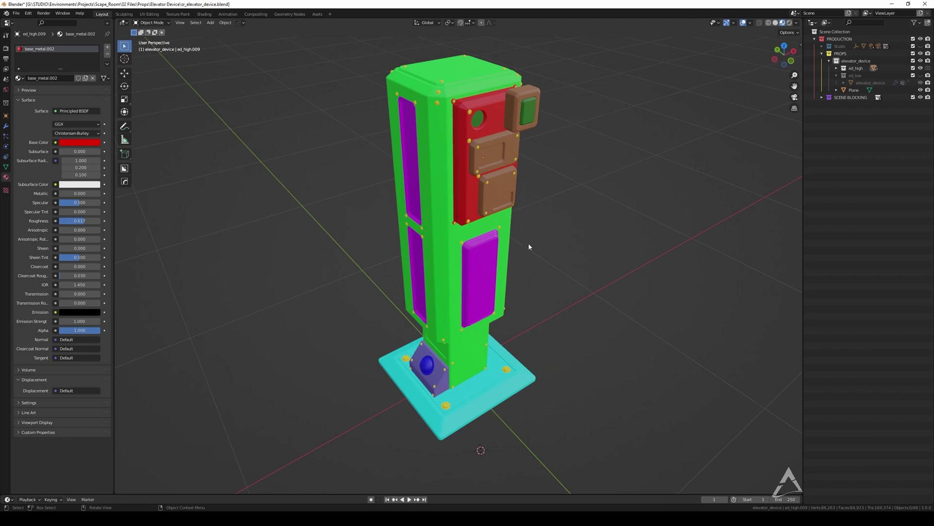
{"action": "middle_click_drag", "start_coordinate": [537, 121], "coordinate": [484, 107]}
{"action": "left_click", "coordinate": [452, 99]}
{"action": "left_click", "coordinate": [520, 92]}
{"action": "left_click", "coordinate": [486, 136]}
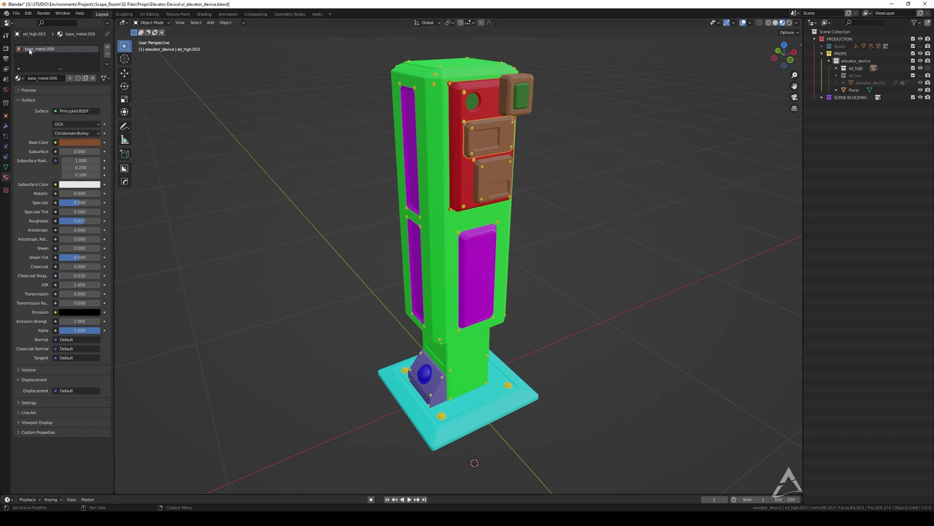
{"action": "left_click", "coordinate": [519, 105]}
{"action": "left_click", "coordinate": [489, 96]}
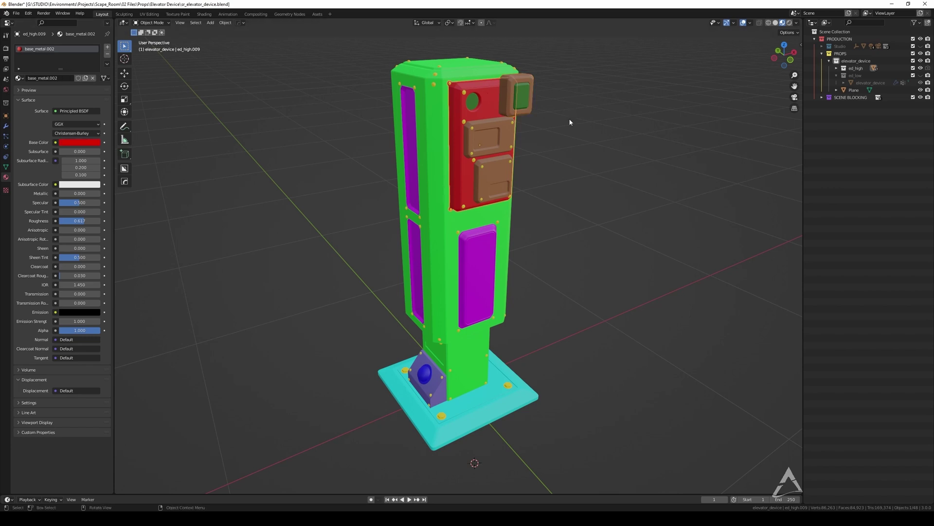
{"action": "left_click", "coordinate": [561, 126]}
Step: Examine the elevator device's body and its base_metal and panels materials from the front and side
{"action": "middle_click_drag", "start_coordinate": [471, 148], "coordinate": [475, 148]}
{"action": "left_click", "coordinate": [436, 127]}
{"action": "left_click", "coordinate": [586, 85]}
{"action": "middle_click_drag", "start_coordinate": [448, 104], "coordinate": [251, 437]}
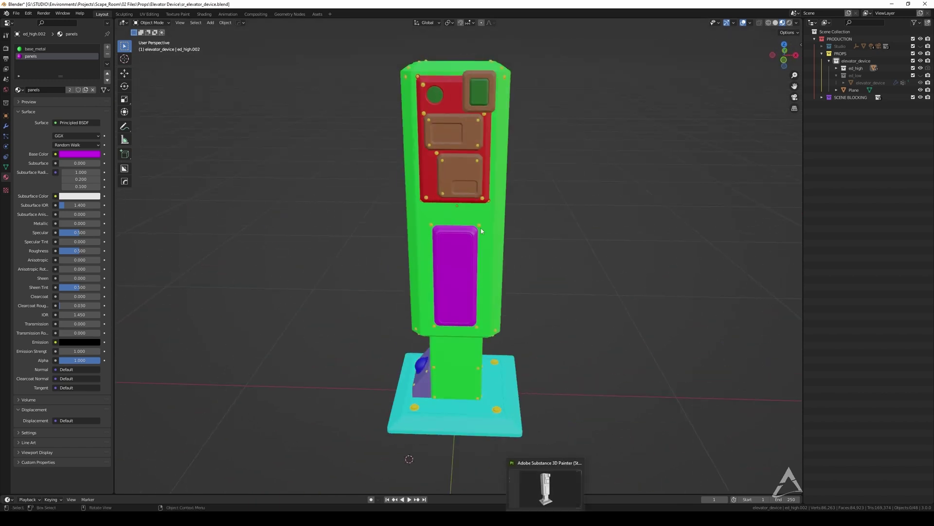
{"action": "middle_click_drag", "start_coordinate": [525, 229], "coordinate": [487, 298]}
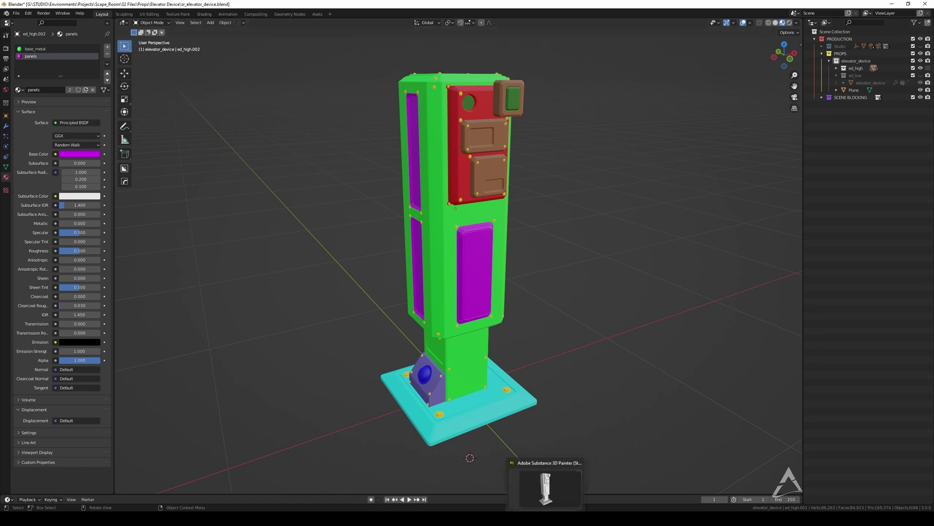
Step: Switch to Adobe Substance 3D Painter and review the baked mesh maps in the texture set settings
{"action": "left_click", "coordinate": [546, 517]}
{"action": "left_click_drag", "start_coordinate": [501, 188], "coordinate": [485, 189], "text": "alt"}
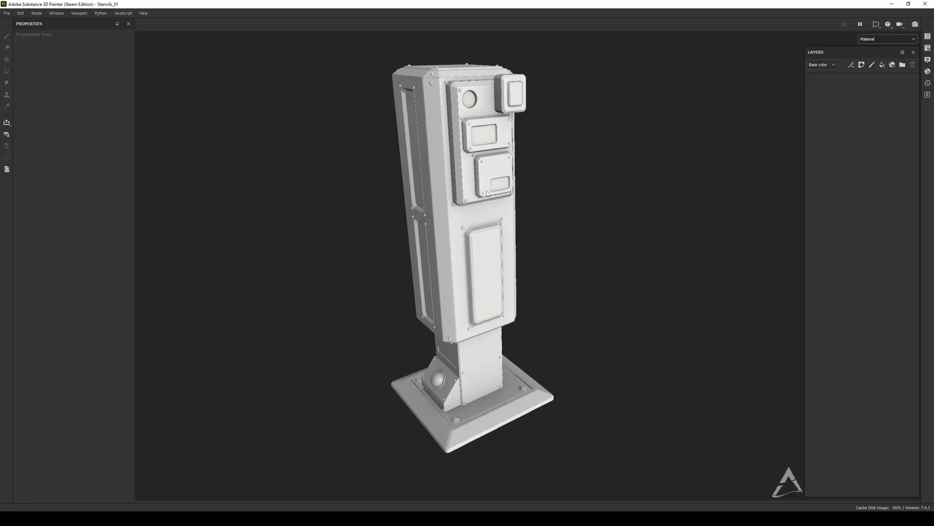
{"action": "left_click", "coordinate": [927, 50]}
{"action": "left_click", "coordinate": [928, 49]}
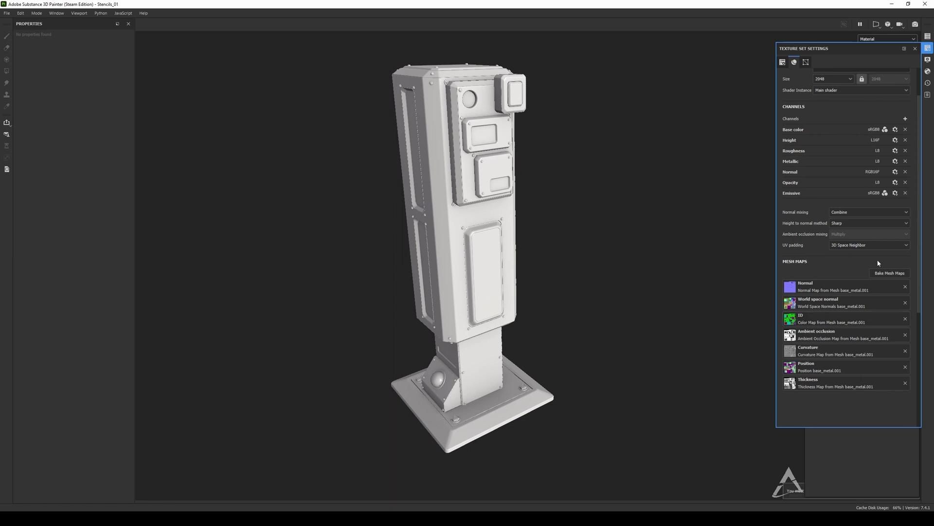
{"action": "left_click", "coordinate": [915, 48]}
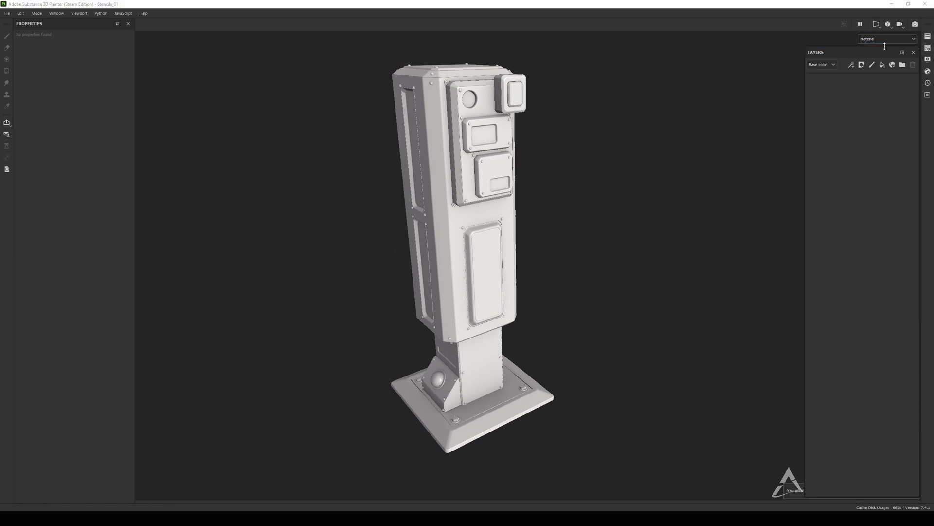
Step: View the ID mesh map on the model, return to the Material view and look over the device
{"action": "left_click", "coordinate": [890, 39]}
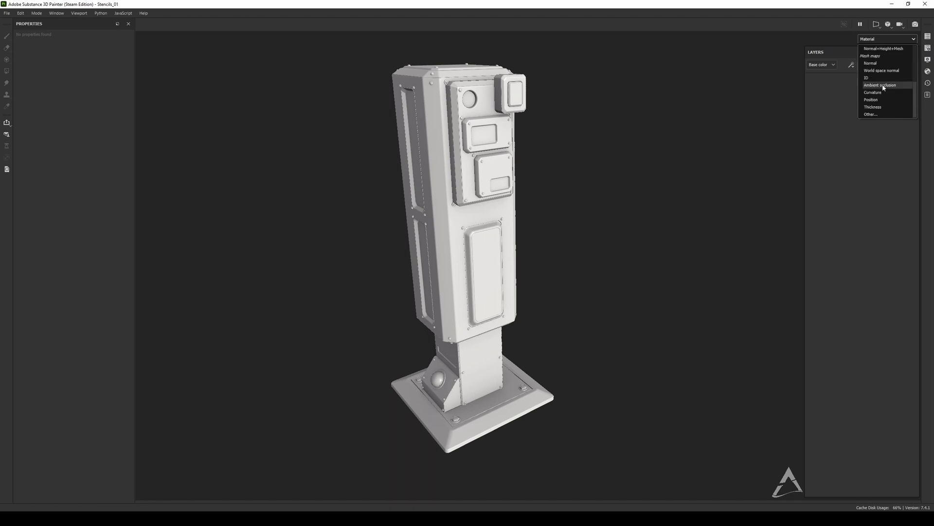
{"action": "left_click", "coordinate": [875, 79]}
{"action": "mouse_move", "coordinate": [438, 136]}
{"action": "left_mouse_down", "text": "alt"}
{"action": "mouse_move", "coordinate": [586, 127]}
{"action": "mouse_move", "coordinate": [402, 142]}
{"action": "mouse_move", "coordinate": [503, 156]}
{"action": "mouse_move", "coordinate": [451, 112]}
{"action": "mouse_move", "coordinate": [457, 123]}
{"action": "left_mouse_up", "text": "alt"}
{"action": "key", "text": "m"}
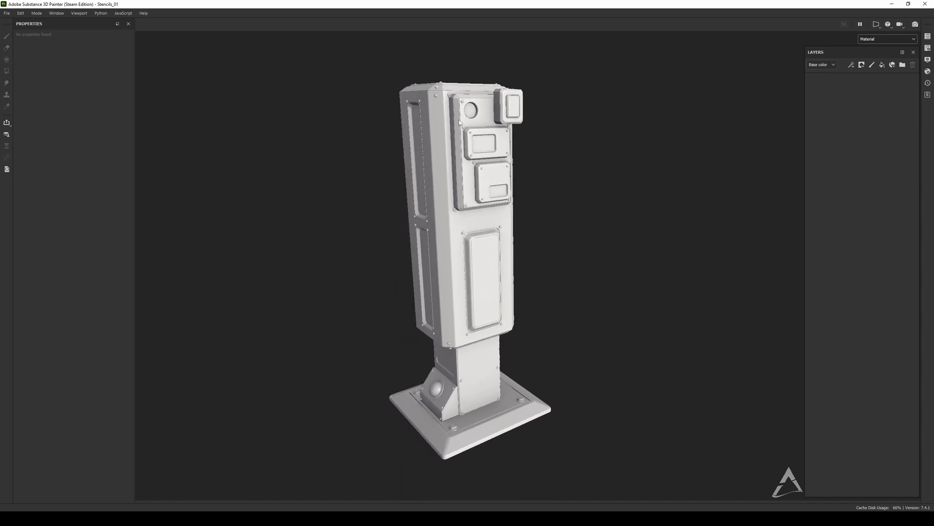
{"action": "left_click_drag", "start_coordinate": [558, 129], "coordinate": [454, 129], "text": "alt"}
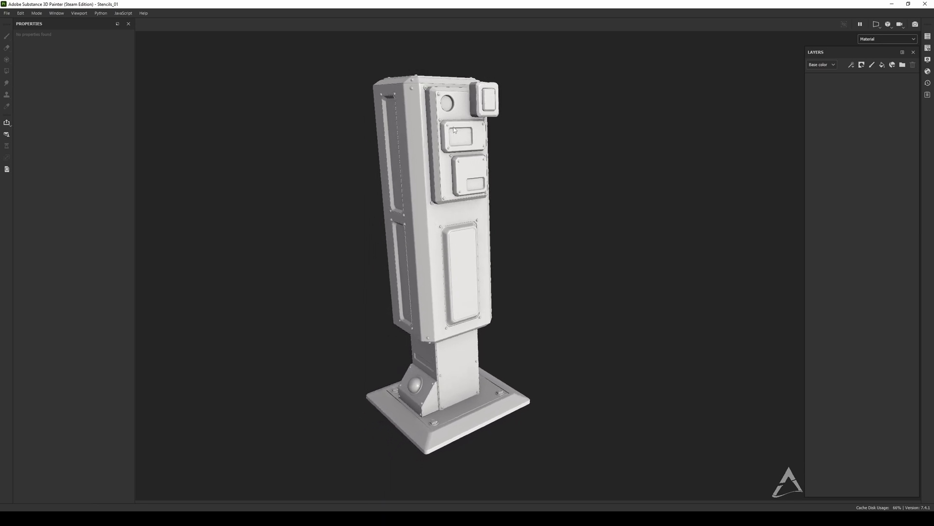
{"action": "middle_click_drag", "start_coordinate": [446, 124], "coordinate": [457, 127], "text": "alt"}
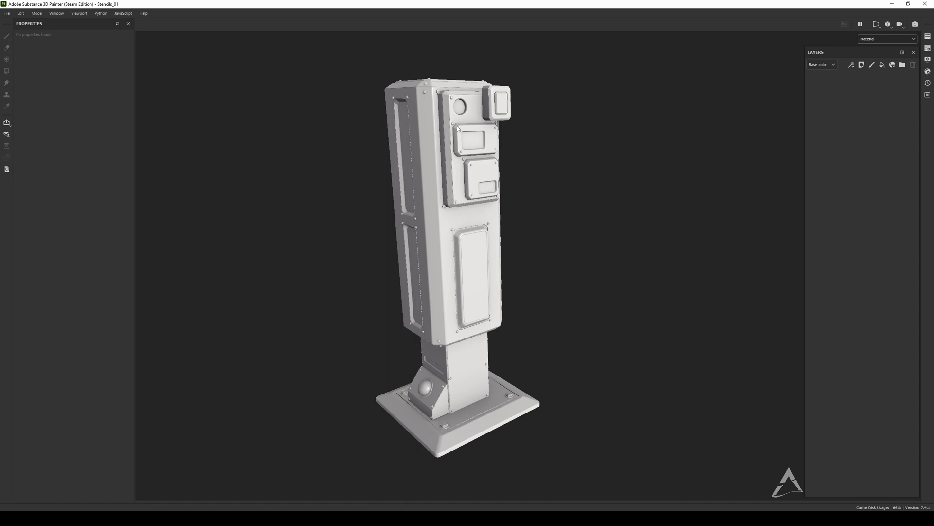
{"action": "middle_click_drag", "start_coordinate": [457, 125], "coordinate": [436, 104], "text": "alt"}
{"action": "middle_click_drag", "start_coordinate": [436, 139], "coordinate": [459, 137], "text": "alt"}
Step: Add a fill layer with a darker grey base color, roughness 0.4862 and metallic 1
{"action": "left_click", "coordinate": [882, 65]}
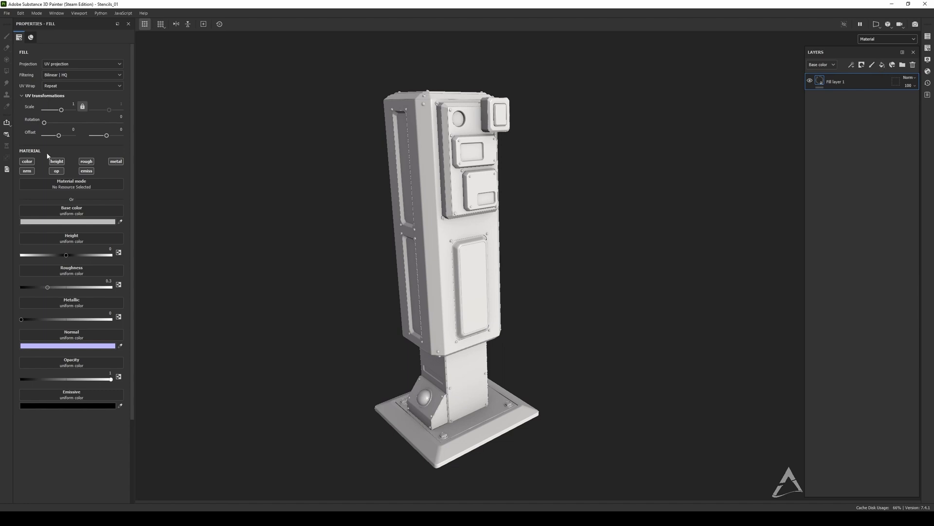
{"action": "left_click", "coordinate": [51, 221]}
{"action": "left_click_drag", "start_coordinate": [94, 291], "coordinate": [64, 287]}
{"action": "left_click", "coordinate": [150, 226]}
{"action": "left_click_drag", "start_coordinate": [33, 320], "coordinate": [112, 319]}
{"action": "left_click_drag", "start_coordinate": [501, 162], "coordinate": [505, 214], "text": "alt"}
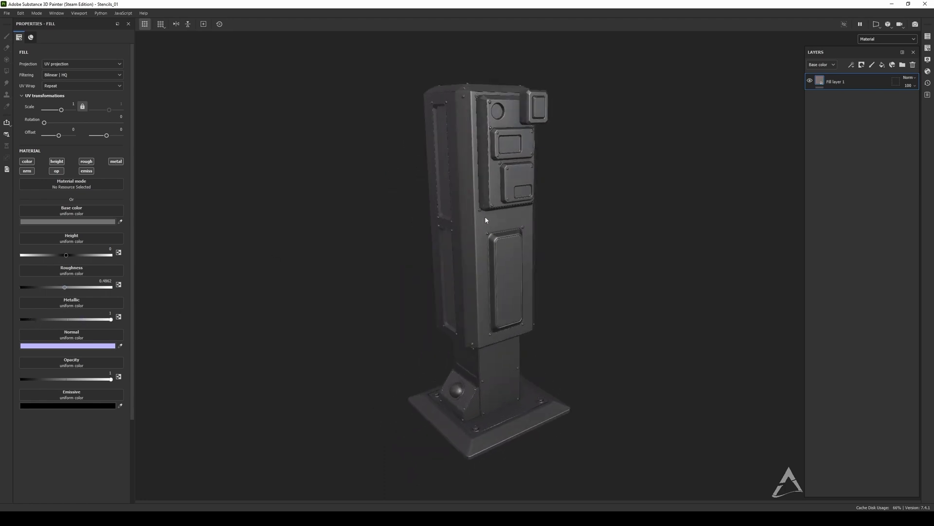
{"action": "left_click_drag", "start_coordinate": [486, 220], "coordinate": [507, 212], "text": "alt"}
Step: Create a folder named Body above the metal fill layer and add a new fill layer inside it
{"action": "left_click", "coordinate": [892, 65]}
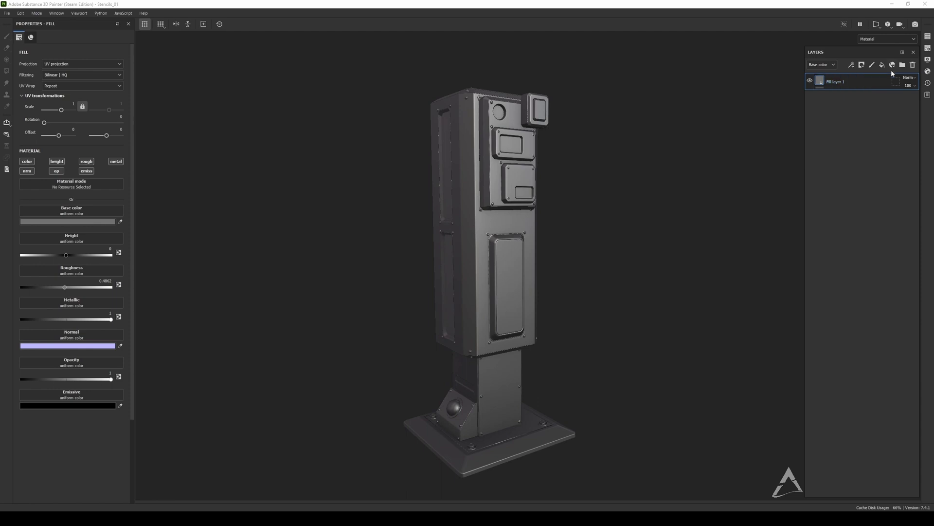
{"action": "left_click", "coordinate": [903, 65]}
{"action": "type", "text": "Hody"}
{"action": "key", "text": "Return"}
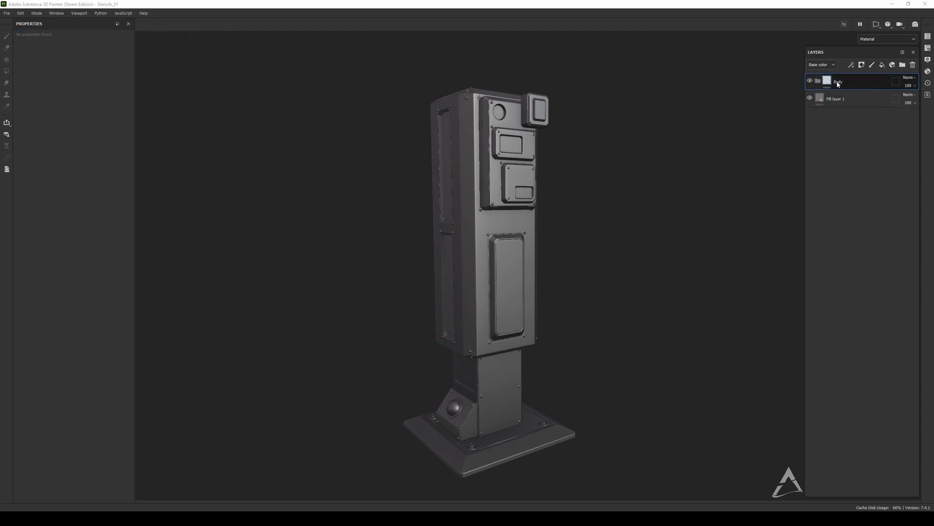
{"action": "left_click", "coordinate": [883, 65]}
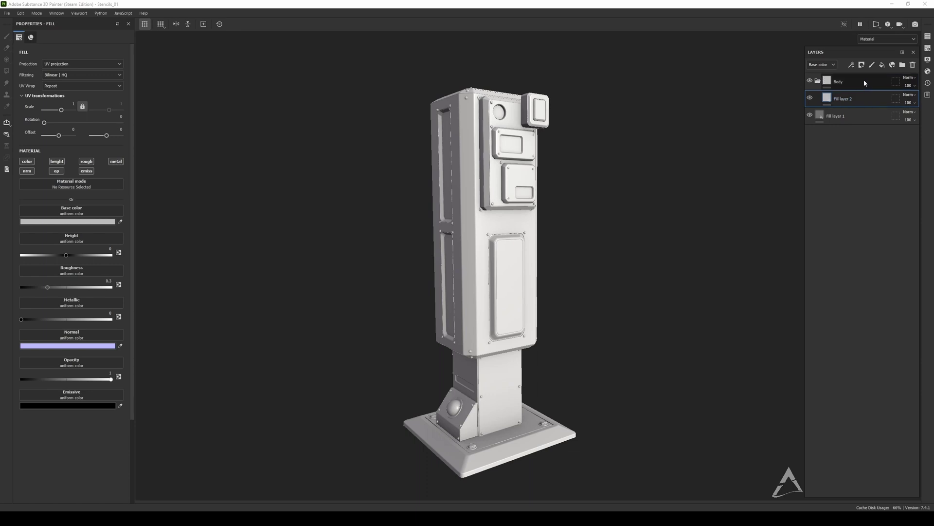
Step: Add a black mask to the Body folder and give the mask a color selection effect
{"action": "left_click", "coordinate": [848, 82]}
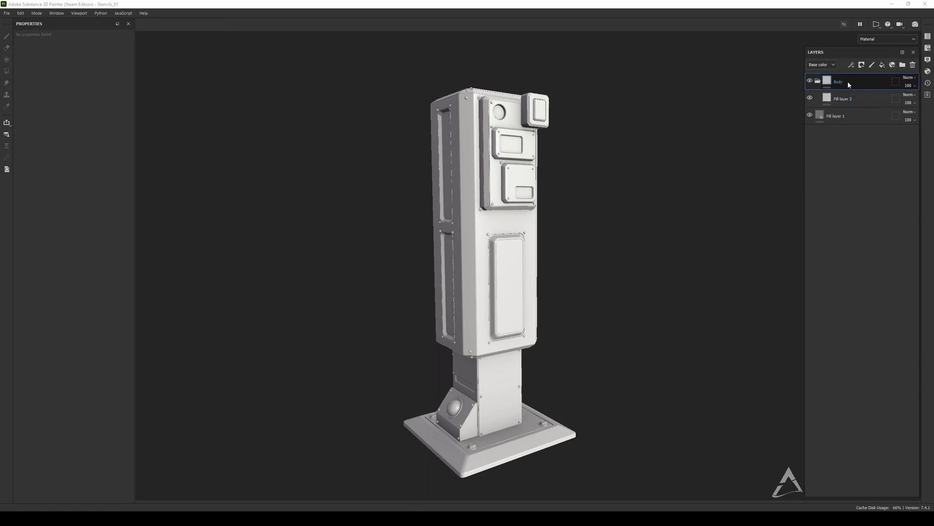
{"action": "double_click", "coordinate": [841, 83]}
{"action": "right_click", "coordinate": [841, 83]}
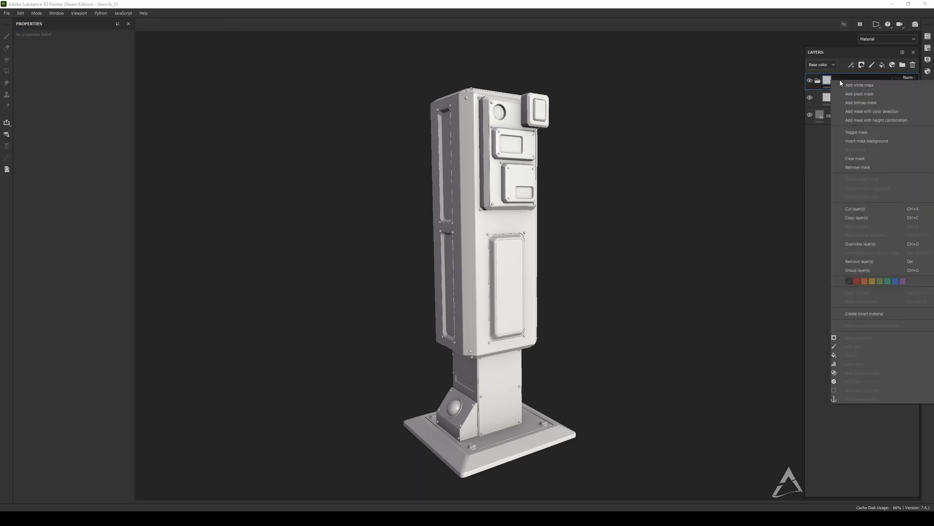
{"action": "left_click", "coordinate": [860, 94]}
{"action": "right_click", "coordinate": [838, 83]}
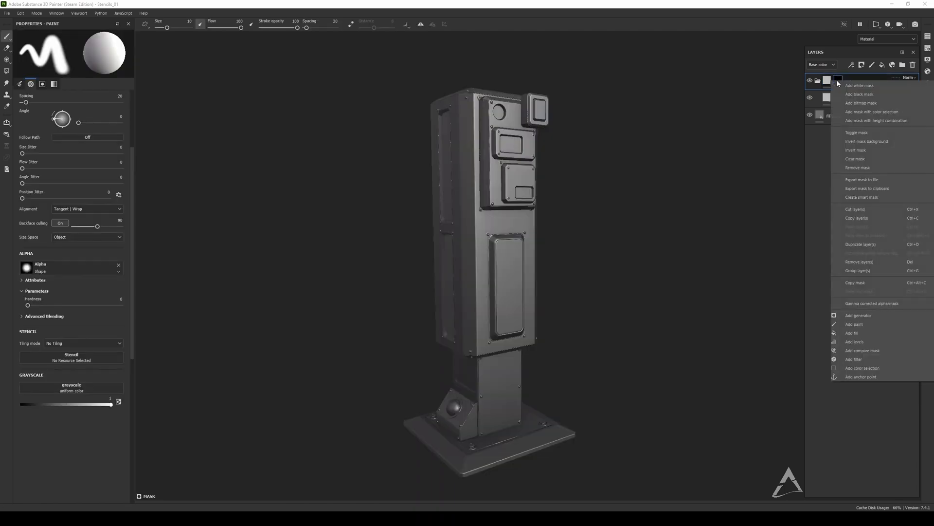
{"action": "left_click", "coordinate": [879, 369]}
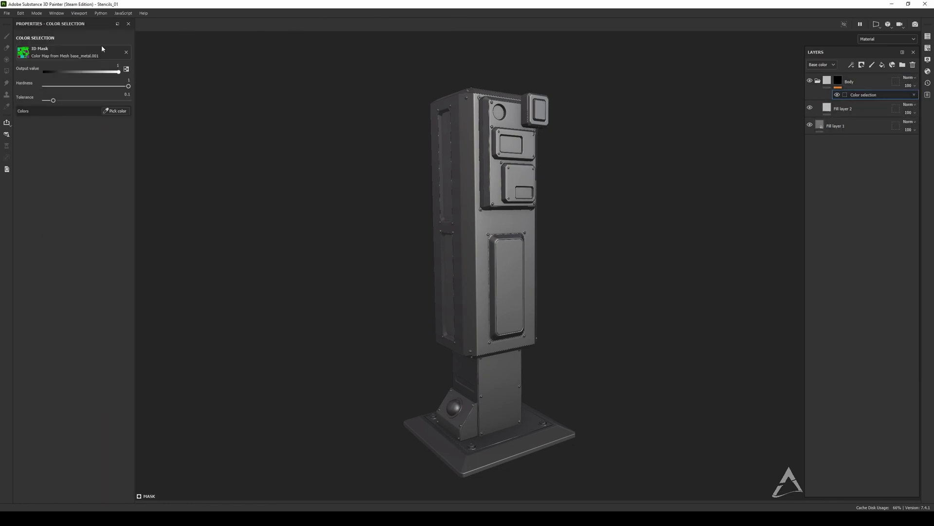
Step: Pick the green ID color of the device's body for the Body folder's color selection mask
{"action": "left_click", "coordinate": [114, 111]}
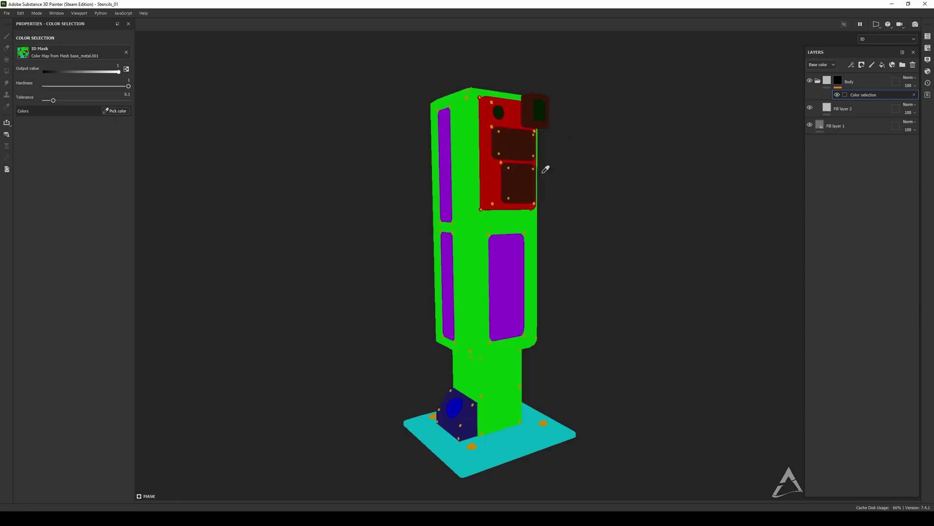
{"action": "left_click", "coordinate": [482, 218]}
{"action": "middle_click_drag", "start_coordinate": [497, 120], "coordinate": [505, 111], "text": "alt"}
{"action": "left_click_drag", "start_coordinate": [505, 111], "coordinate": [503, 119], "text": "alt"}
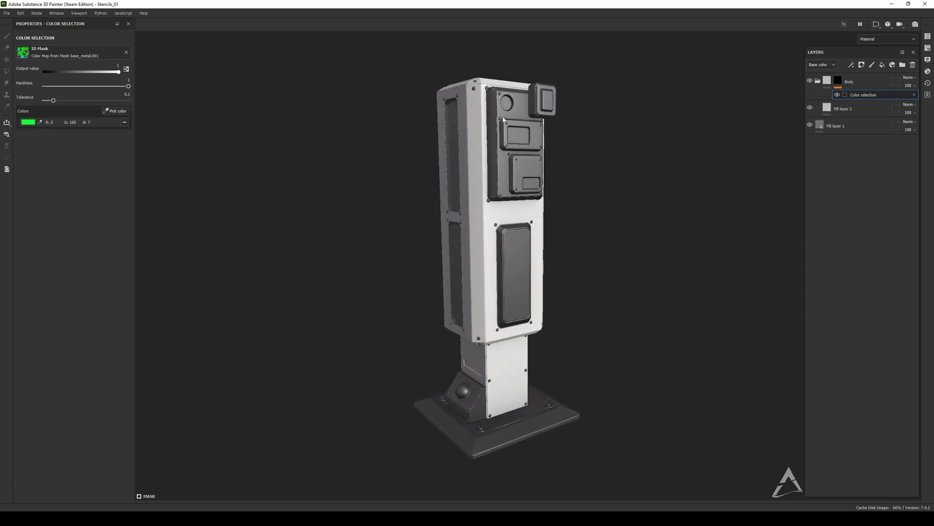
{"action": "middle_click_drag", "start_coordinate": [503, 120], "coordinate": [496, 118], "text": "alt"}
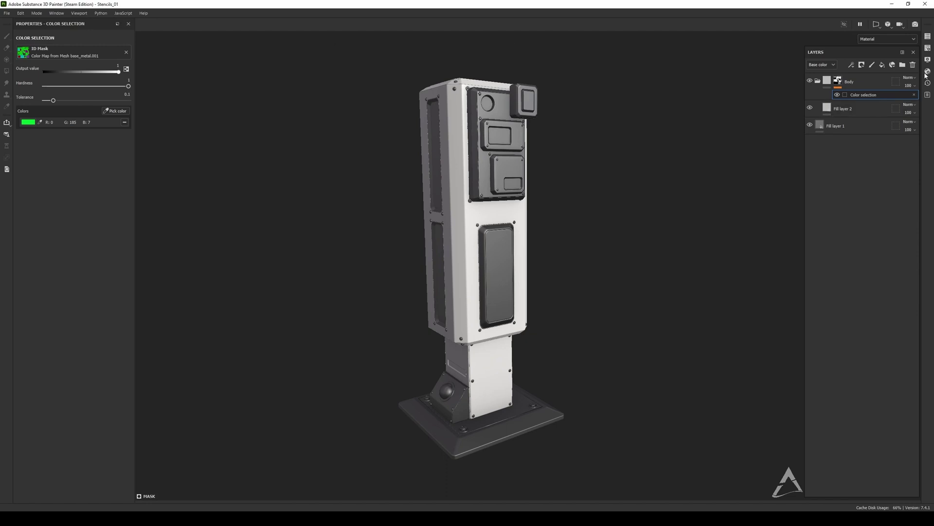
{"action": "middle_click_drag", "start_coordinate": [513, 109], "coordinate": [508, 102], "text": "alt"}
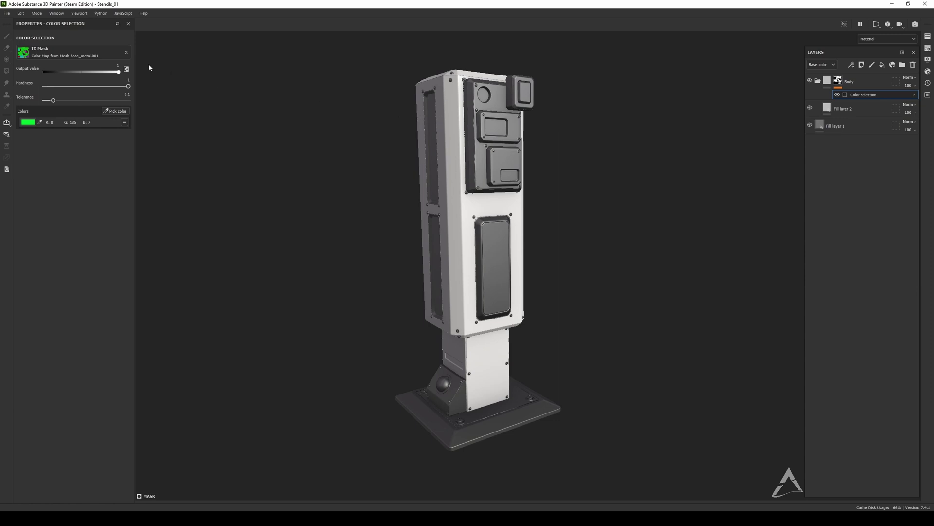
Step: Compare the ID map in the texture set settings with the color selection's ID mask and look over the masked body
{"action": "left_click", "coordinate": [928, 48]}
{"action": "left_click_drag", "start_coordinate": [864, 50], "coordinate": [270, 69]}
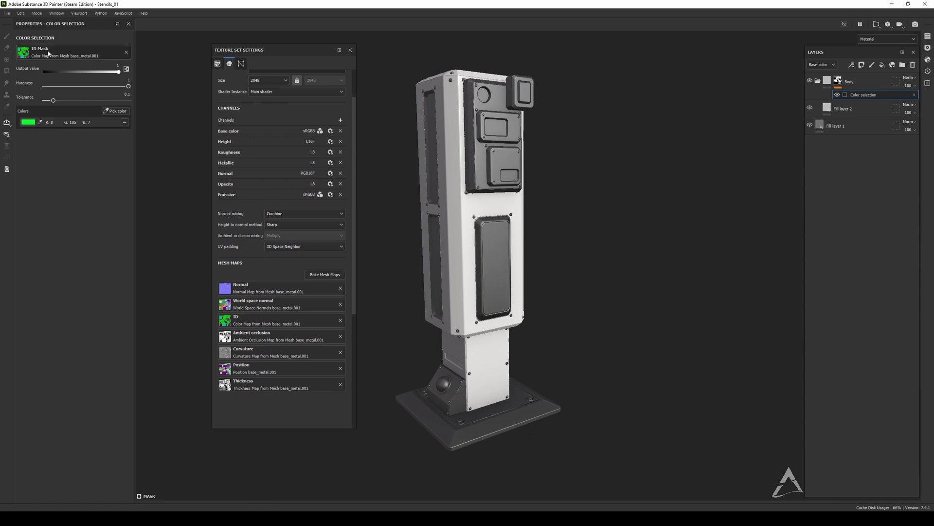
{"action": "left_click", "coordinate": [350, 50]}
{"action": "left_click_drag", "start_coordinate": [584, 142], "coordinate": [482, 144], "text": "alt"}
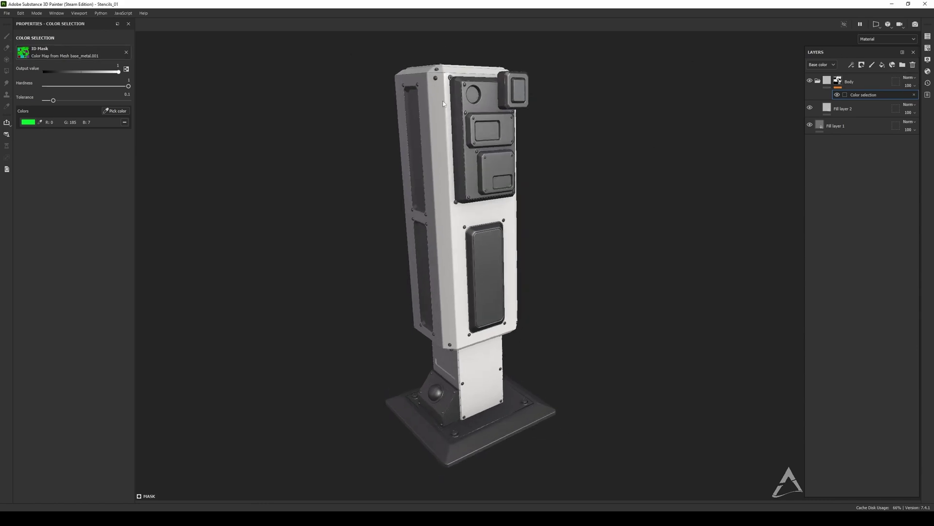
{"action": "left_click_drag", "start_coordinate": [755, 124], "coordinate": [743, 114], "text": "alt"}
{"action": "middle_click_drag", "start_coordinate": [743, 115], "coordinate": [744, 104], "text": "alt"}
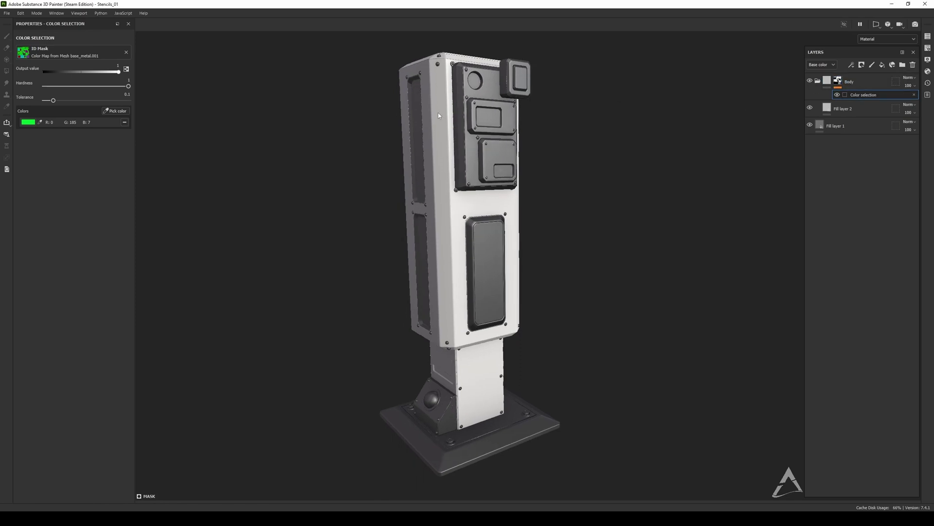
Step: Check the Body folder's contents and mask, and leave the folder collapsed
{"action": "left_click", "coordinate": [818, 81]}
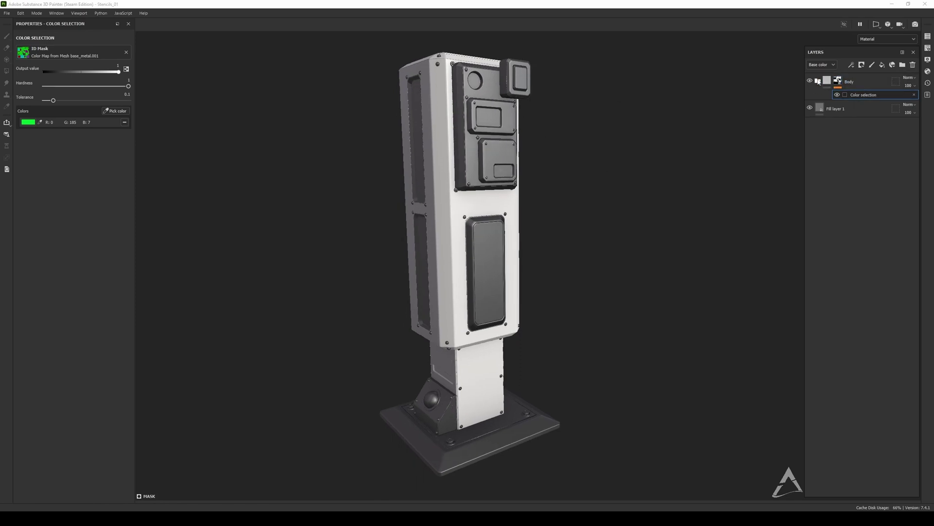
{"action": "left_click", "coordinate": [818, 81]}
{"action": "left_click", "coordinate": [838, 81]}
{"action": "left_click", "coordinate": [827, 81]}
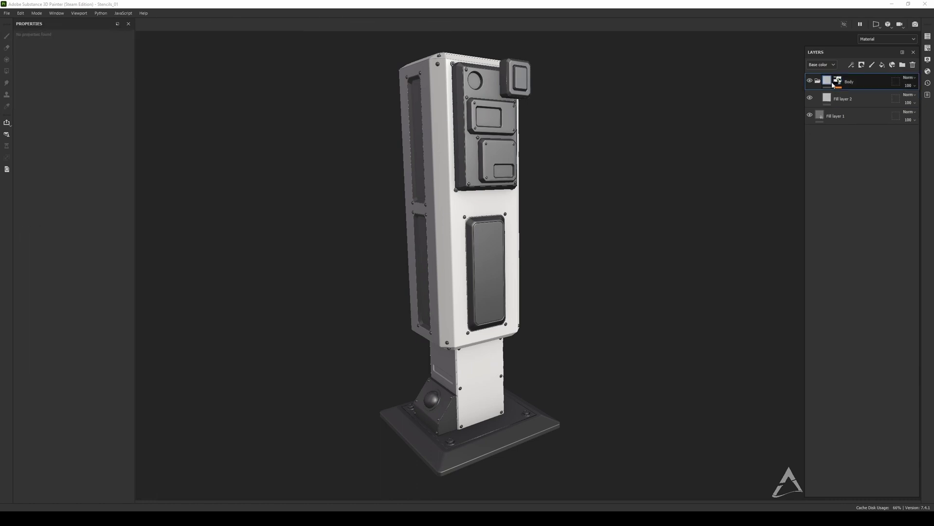
{"action": "left_click", "coordinate": [818, 81]}
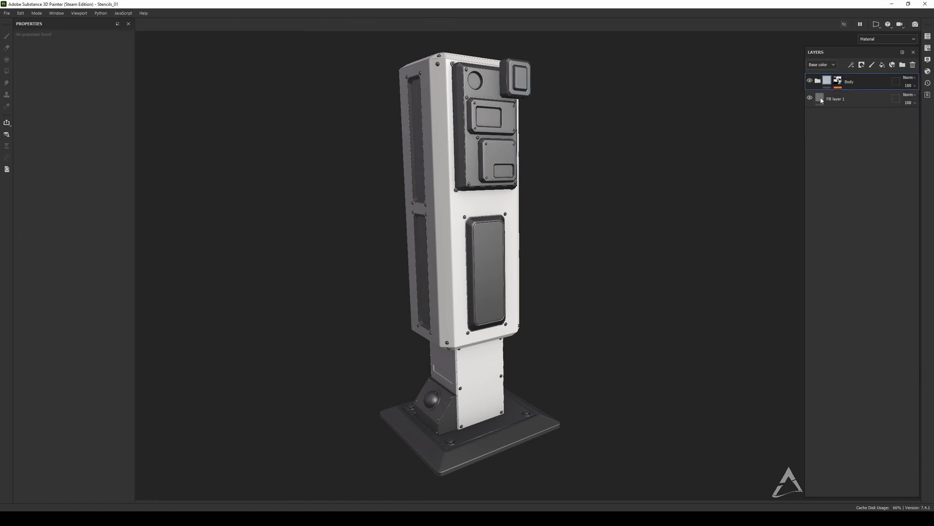
Step: Create a folder named Base at the top of the layer stack and add a fill layer inside it
{"action": "left_click", "coordinate": [902, 65]}
{"action": "double_click", "coordinate": [841, 82]}
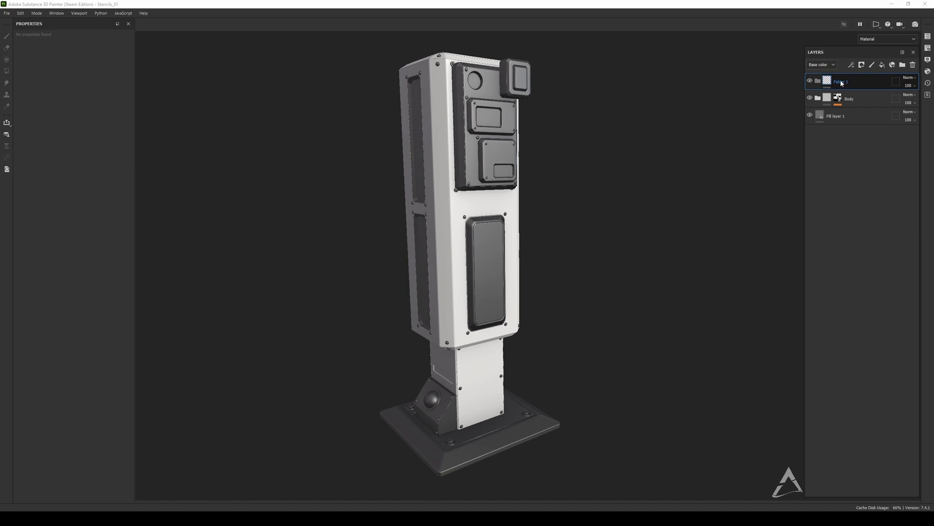
{"action": "left_click", "coordinate": [574, 260]}
{"action": "double_click", "coordinate": [843, 82]}
{"action": "type", "text": "Base"}
{"action": "key", "text": "Return"}
{"action": "left_click", "coordinate": [883, 65]}
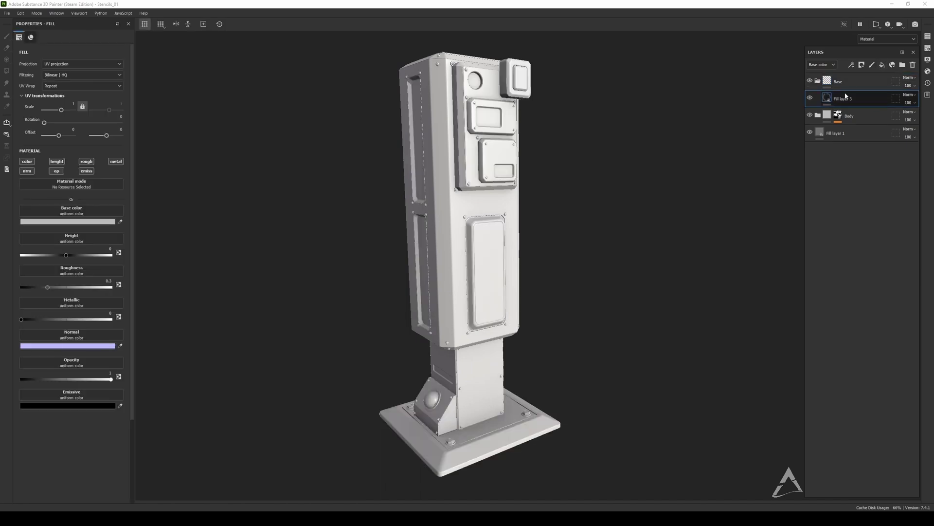
Step: Give the Base folder a black mask with a color selection effect and pick the cyan ID color of the bottom plate
{"action": "right_click", "coordinate": [837, 84]}
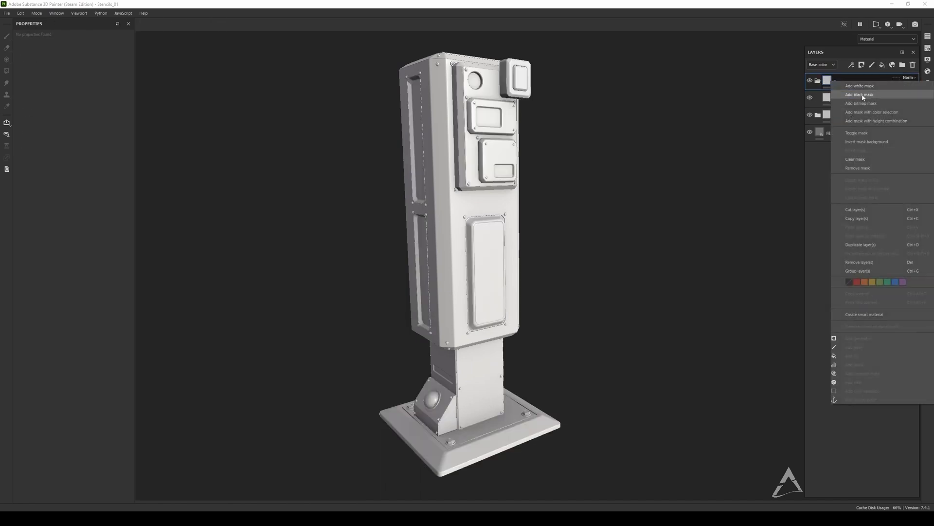
{"action": "left_click", "coordinate": [849, 95]}
{"action": "right_click", "coordinate": [838, 83]}
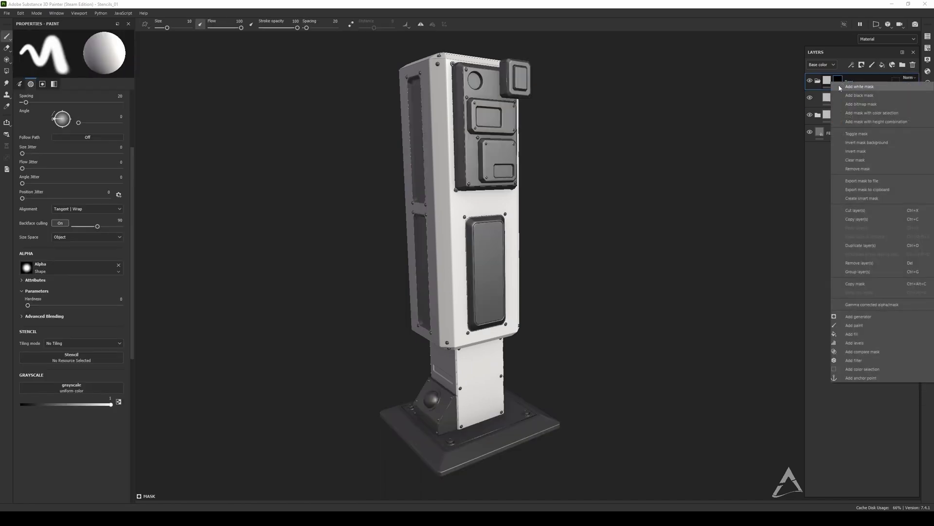
{"action": "left_click", "coordinate": [865, 370]}
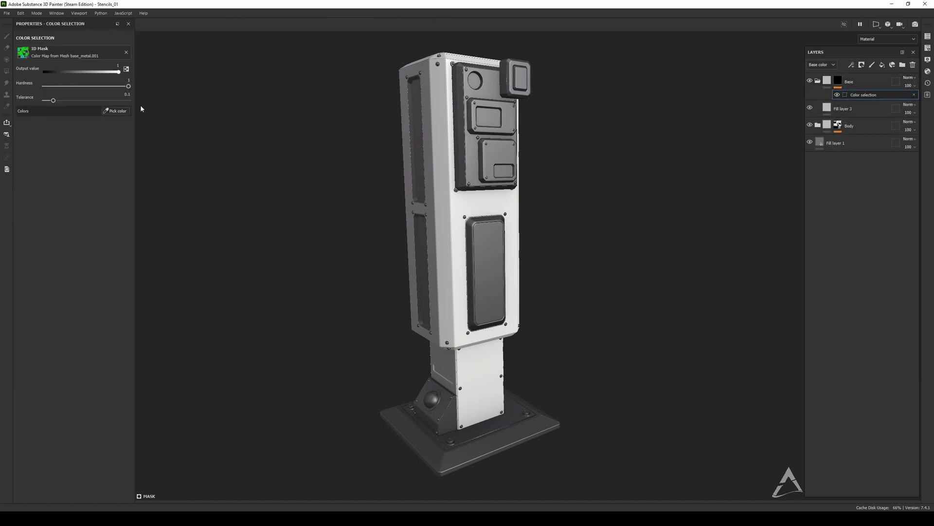
{"action": "left_click", "coordinate": [116, 111]}
{"action": "left_click", "coordinate": [487, 422]}
{"action": "left_click_drag", "start_coordinate": [496, 378], "coordinate": [457, 231], "text": "alt"}
Step: Set the base color of the Base folder's fill layer to dark brown, 332F29
{"action": "left_click", "coordinate": [852, 108]}
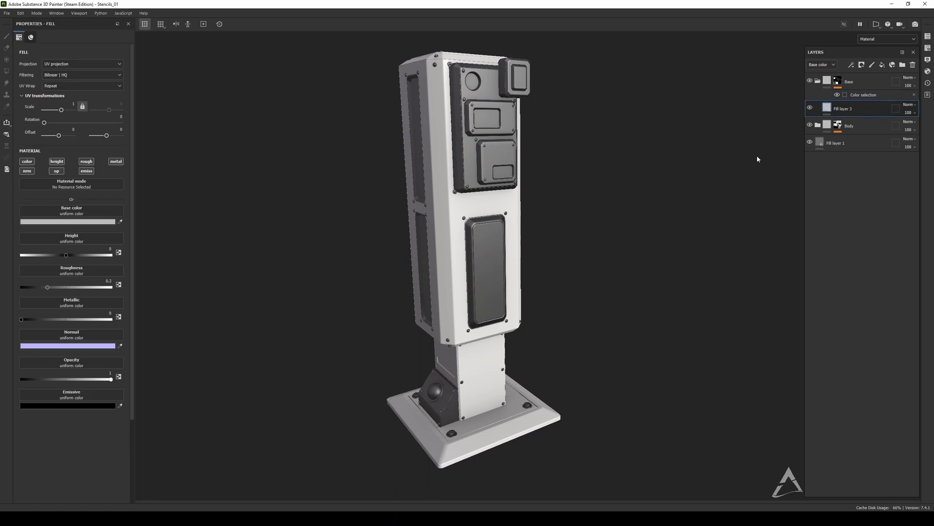
{"action": "left_click", "coordinate": [68, 222]}
{"action": "left_click_drag", "start_coordinate": [106, 302], "coordinate": [72, 292]}
{"action": "left_click_drag", "start_coordinate": [179, 317], "coordinate": [179, 311]}
{"action": "left_click_drag", "start_coordinate": [112, 303], "coordinate": [108, 302]}
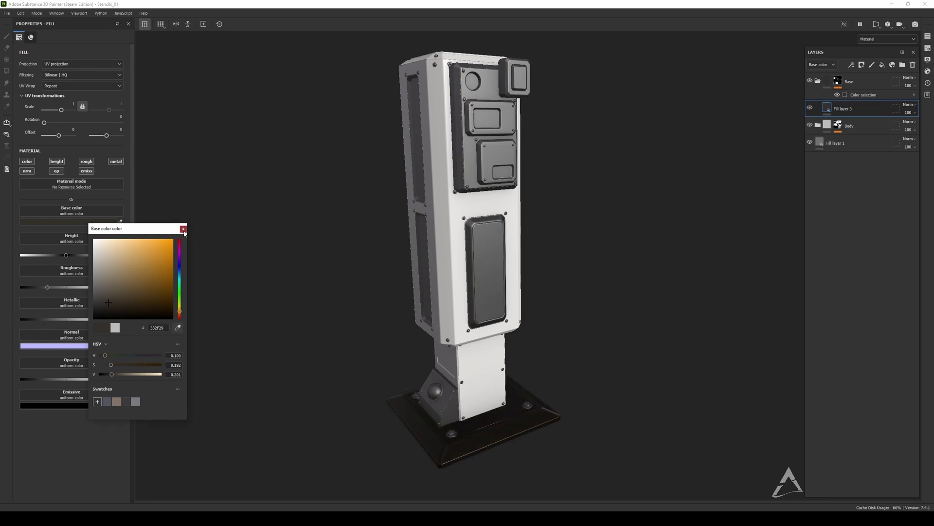
{"action": "left_click", "coordinate": [183, 229]}
Step: Make the Base fill fully metallic with roughness about 0.49, and lighten its base color to 64605A
{"action": "left_click_drag", "start_coordinate": [54, 288], "coordinate": [81, 285]}
{"action": "left_click", "coordinate": [66, 220]}
{"action": "left_click", "coordinate": [82, 291]}
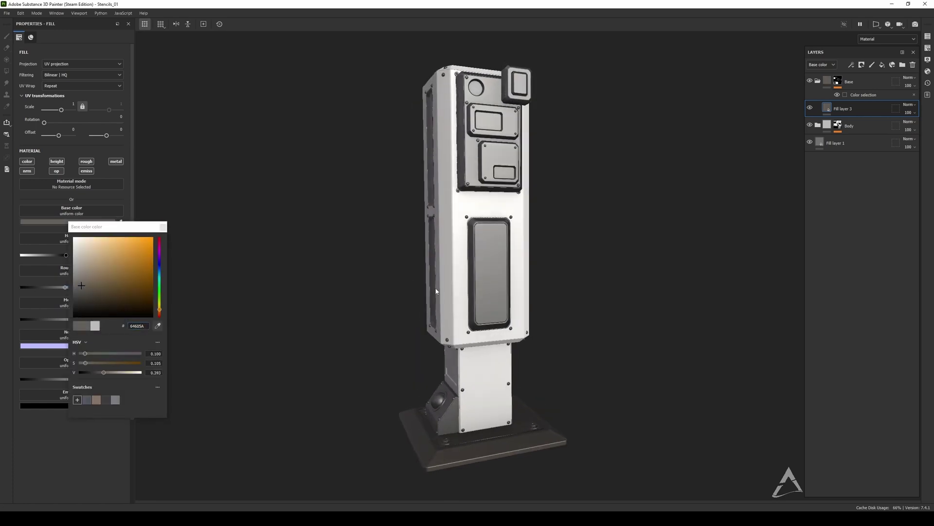
{"action": "left_click", "coordinate": [164, 227]}
{"action": "scroll", "coordinate": [479, 198], "scroll_direction": "up", "scroll_amount": 1}
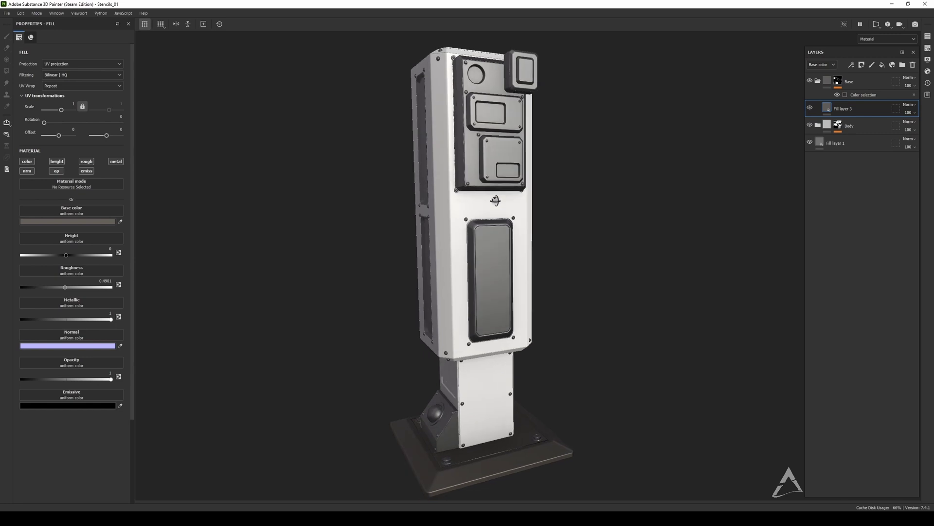
{"action": "scroll", "coordinate": [495, 200], "scroll_direction": "down", "scroll_amount": 1}
{"action": "left_click_drag", "start_coordinate": [492, 168], "coordinate": [542, 152], "text": "alt"}
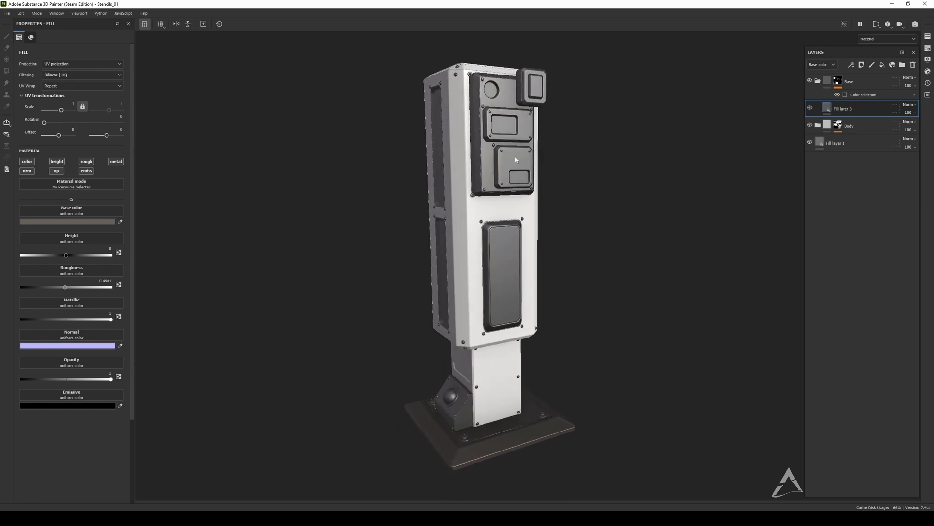
Step: Create a folder named Bolts above the Base folder and add a fill layer inside it
{"action": "left_click", "coordinate": [857, 81]}
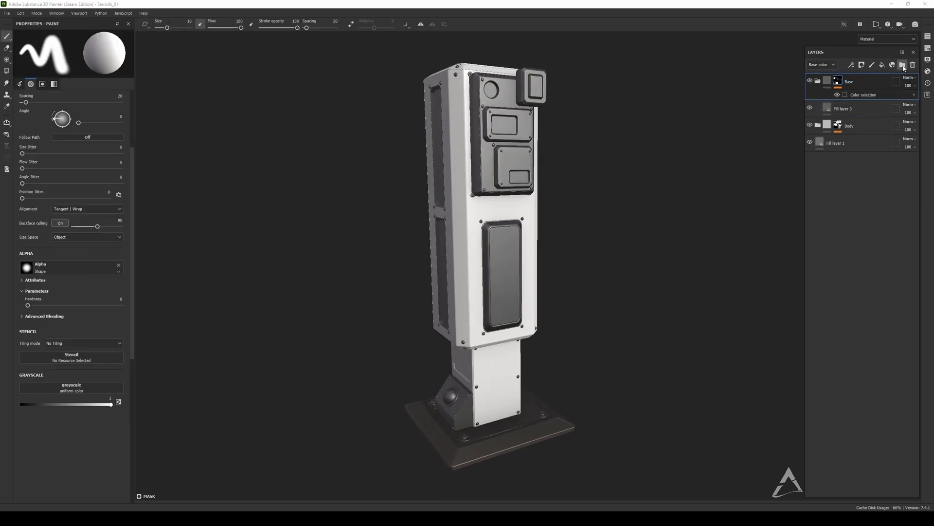
{"action": "left_click", "coordinate": [903, 65]}
{"action": "double_click", "coordinate": [840, 82]}
{"action": "type", "text": "Boltys"}
{"action": "key", "text": "Return"}
{"action": "double_click", "coordinate": [841, 82]}
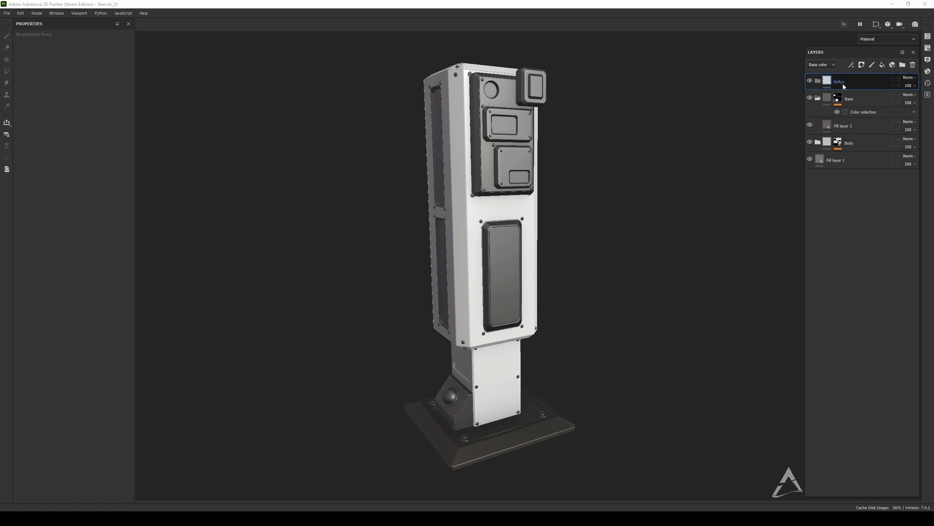
{"action": "type", "text": "Bolts"}
{"action": "key", "text": "Return"}
{"action": "left_click", "coordinate": [882, 64]}
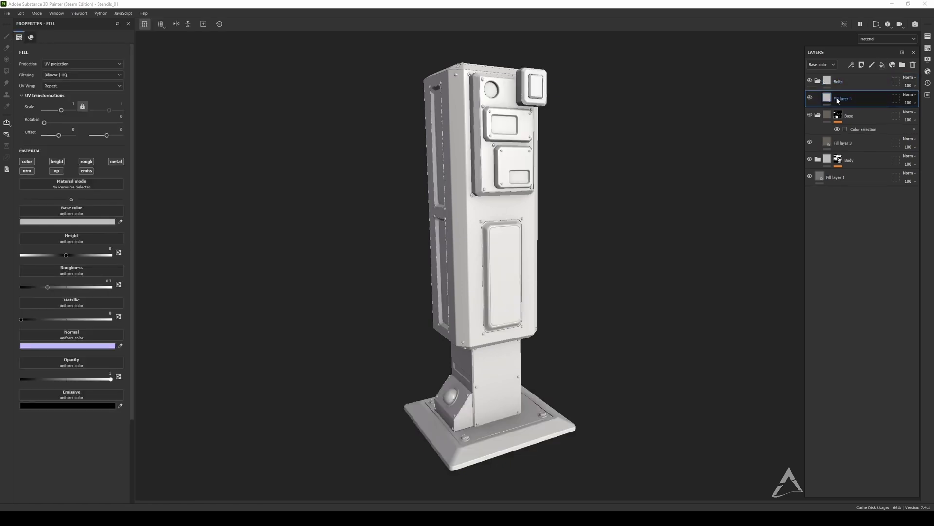
Step: Give the Bolts folder a black mask with a color selection effect and pick the orange ID color of the bolts
{"action": "right_click", "coordinate": [833, 80]}
{"action": "left_click", "coordinate": [860, 92]}
{"action": "right_click", "coordinate": [833, 81]}
{"action": "left_click", "coordinate": [861, 366]}
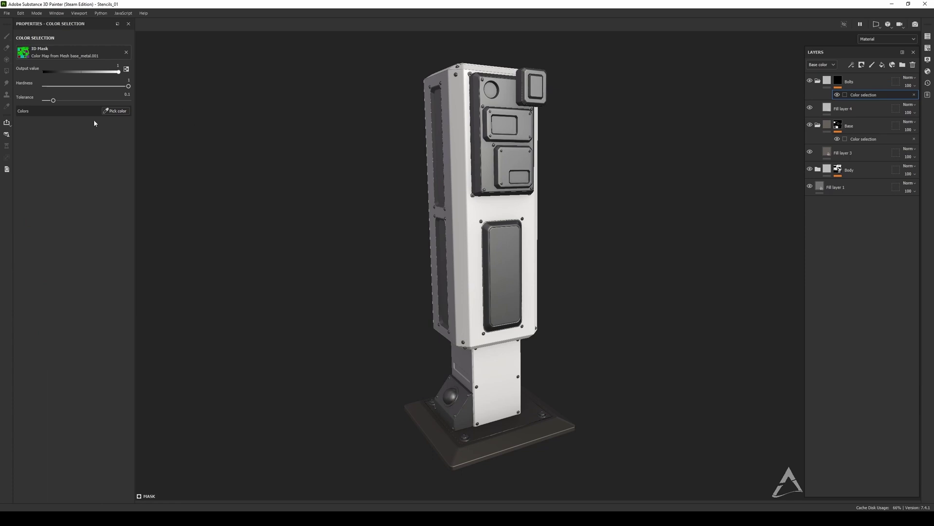
{"action": "left_click", "coordinate": [115, 111]}
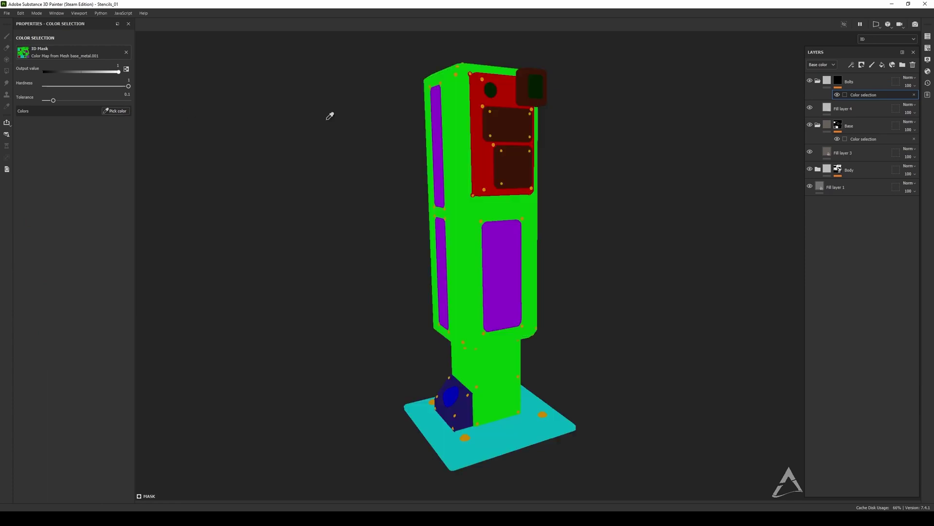
{"action": "left_click", "coordinate": [545, 415]}
{"action": "scroll", "coordinate": [505, 205], "scroll_direction": "up", "scroll_amount": 2}
Step: Set the Bolts fill layer to gray 6D6D6D with metallic 1 and roughness about 0.5
{"action": "left_click", "coordinate": [827, 81]}
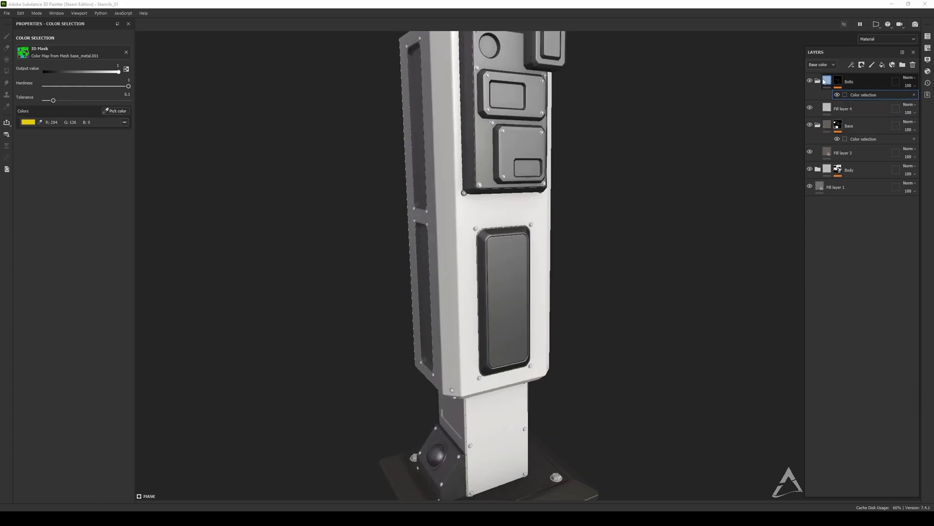
{"action": "left_click", "coordinate": [829, 97]}
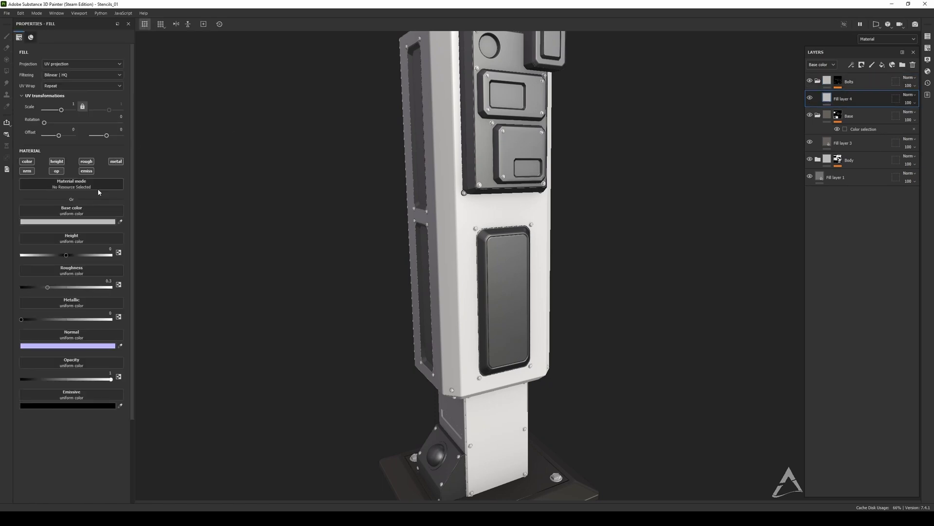
{"action": "left_click", "coordinate": [89, 222]}
{"action": "left_click", "coordinate": [94, 284]}
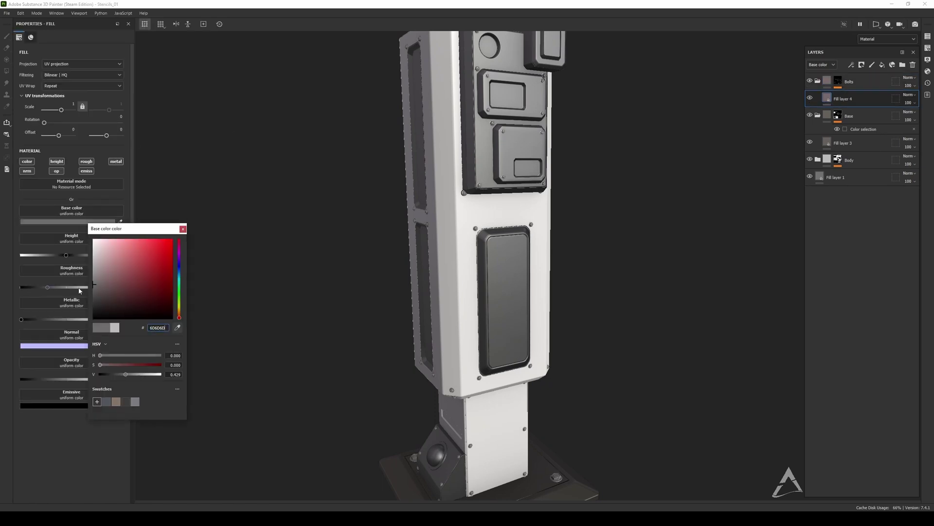
{"action": "left_click", "coordinate": [183, 229]}
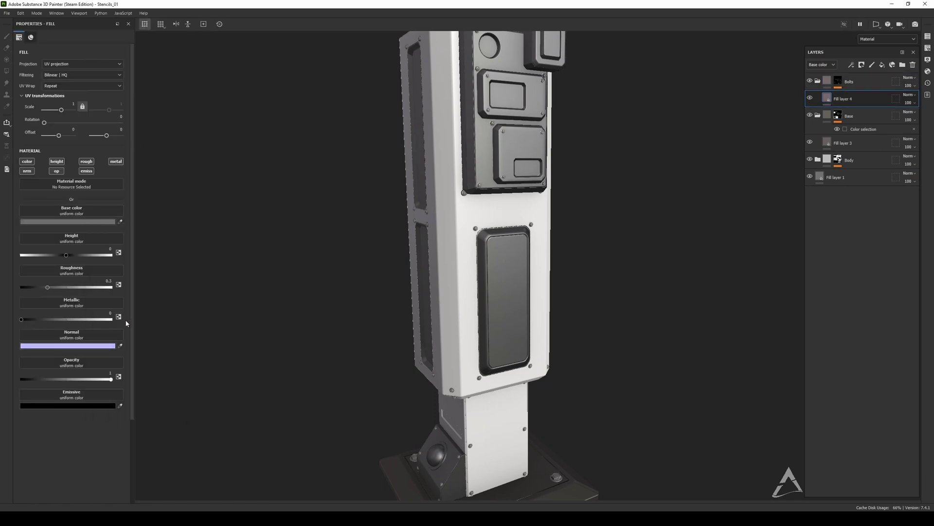
{"action": "left_click_drag", "start_coordinate": [96, 320], "coordinate": [113, 319]}
{"action": "left_click_drag", "start_coordinate": [40, 287], "coordinate": [65, 288]}
Step: Rotate the environment lighting and inspect the metal bolts and base plate on the whole device
{"action": "scroll", "coordinate": [419, 165], "scroll_direction": "down", "scroll_amount": 3}
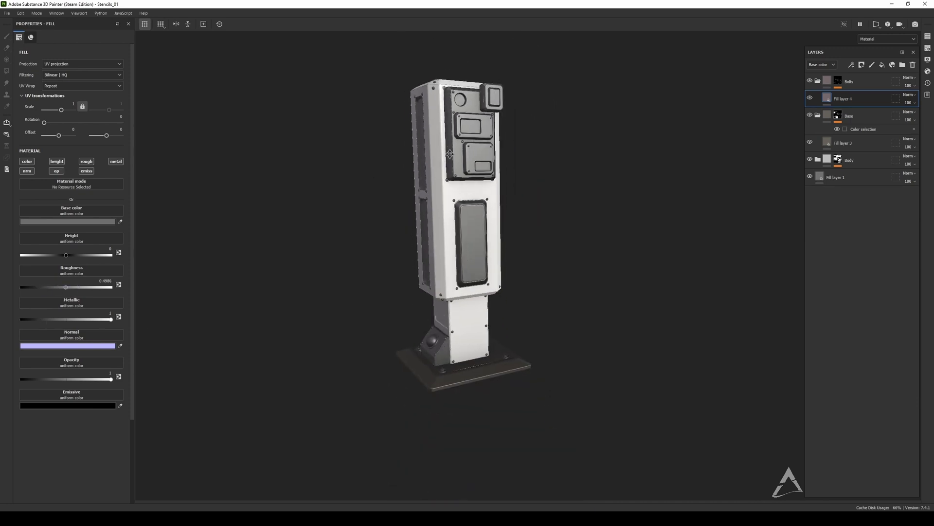
{"action": "middle_click_drag", "start_coordinate": [450, 154], "coordinate": [468, 169], "text": "alt"}
{"action": "scroll", "coordinate": [469, 166], "scroll_direction": "up", "scroll_amount": 2}
{"action": "left_click_drag", "start_coordinate": [468, 163], "coordinate": [490, 162], "text": "alt"}
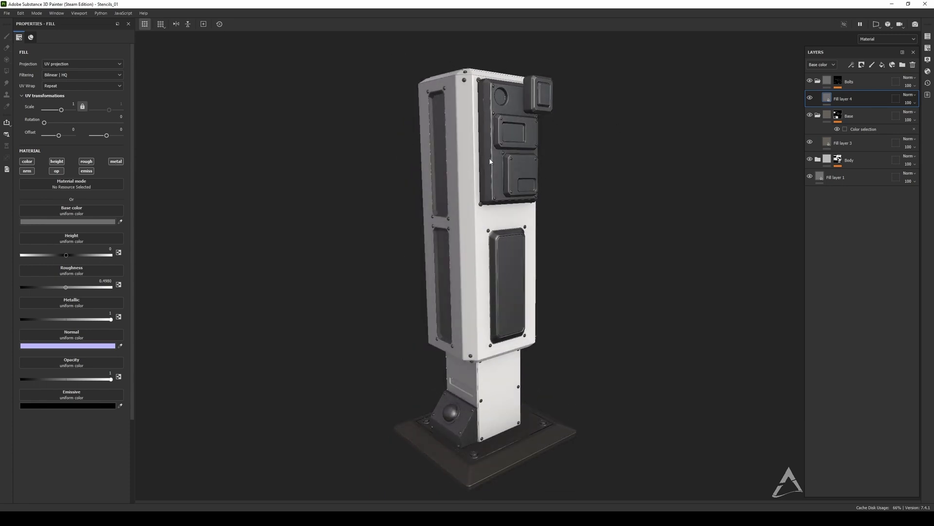
{"action": "right_click_drag", "start_coordinate": [486, 157], "coordinate": [507, 157], "text": "shift"}
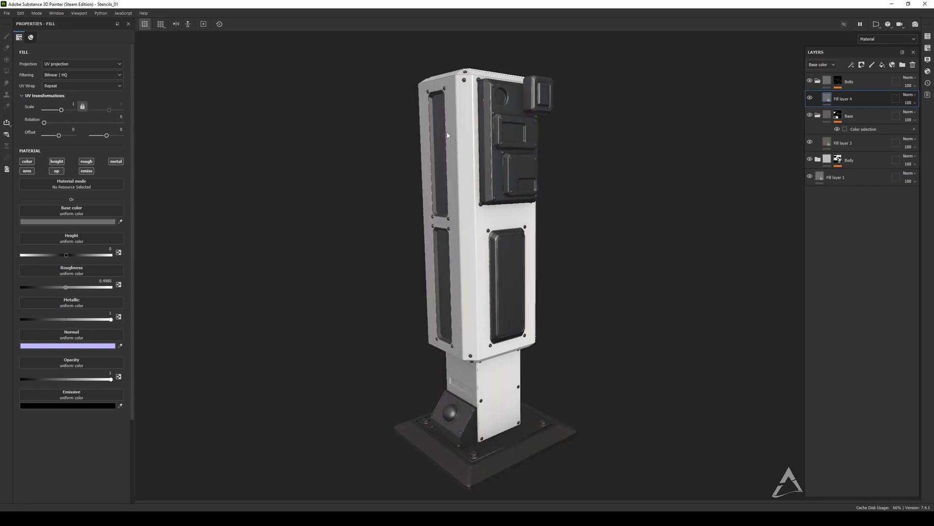
Step: Create a folder named Metal Plates above the Bolts folder and add a fill layer inside it
{"action": "left_click", "coordinate": [902, 64]}
{"action": "double_click", "coordinate": [855, 83]}
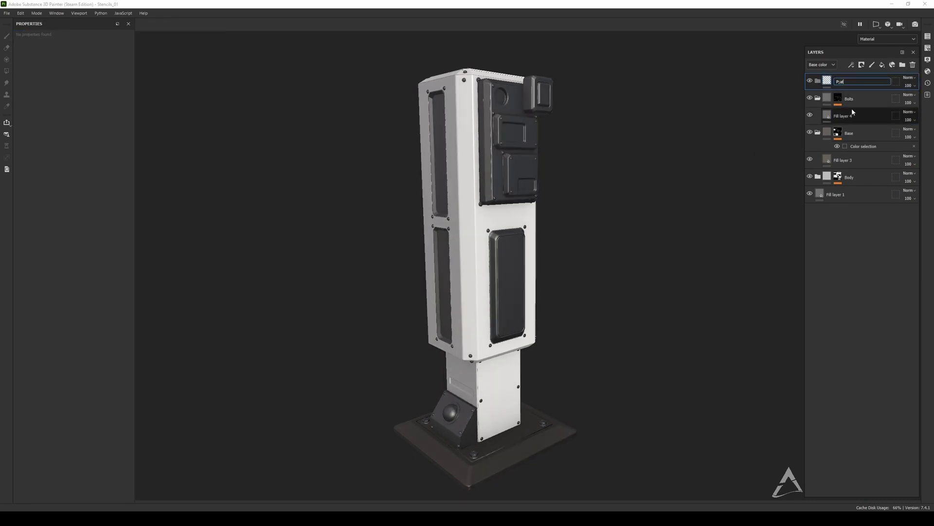
{"action": "type", "text": "Metal Plates"}
{"action": "key", "text": "Return"}
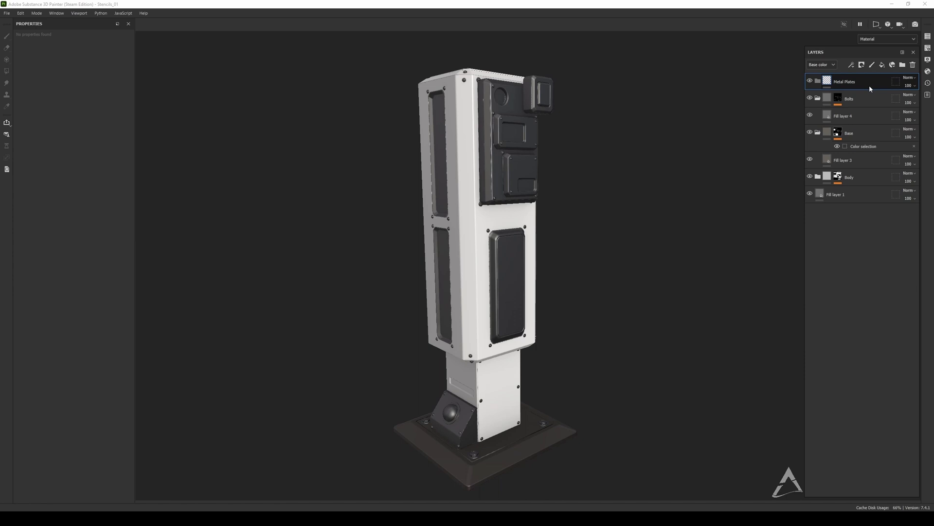
{"action": "left_click", "coordinate": [882, 65]}
Step: Give the Metal Plates folder a black mask with a color selection effect and pick the purple ID color of the inset panels
{"action": "right_click", "coordinate": [845, 82]}
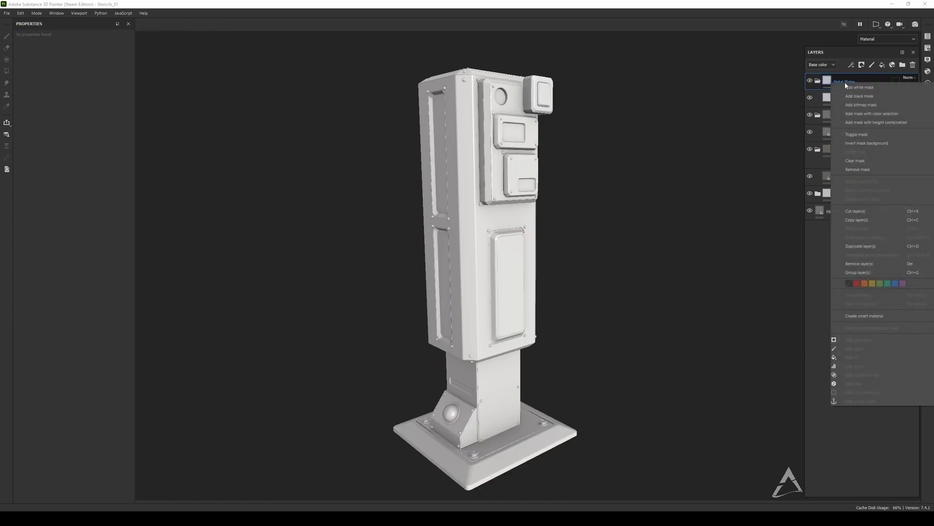
{"action": "left_click", "coordinate": [845, 92]}
{"action": "right_click", "coordinate": [845, 90]}
{"action": "left_click", "coordinate": [876, 365]}
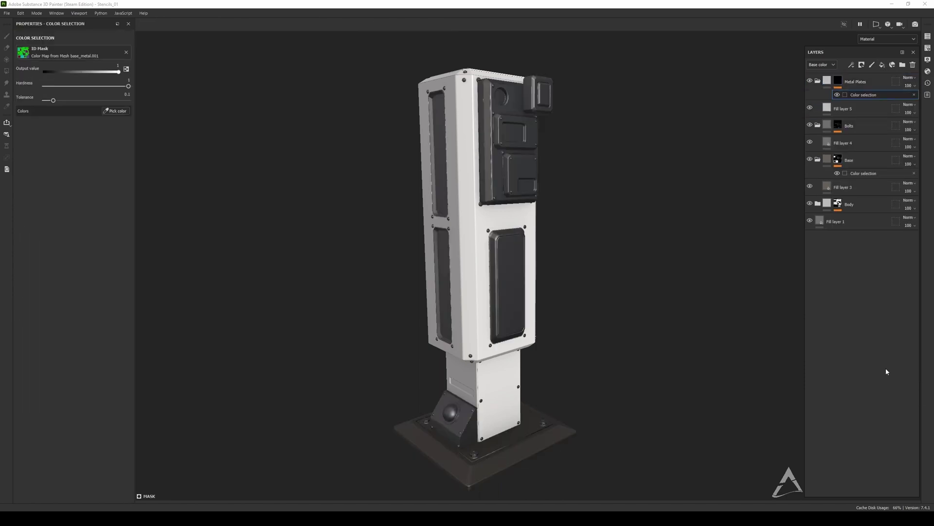
{"action": "left_click", "coordinate": [123, 111]}
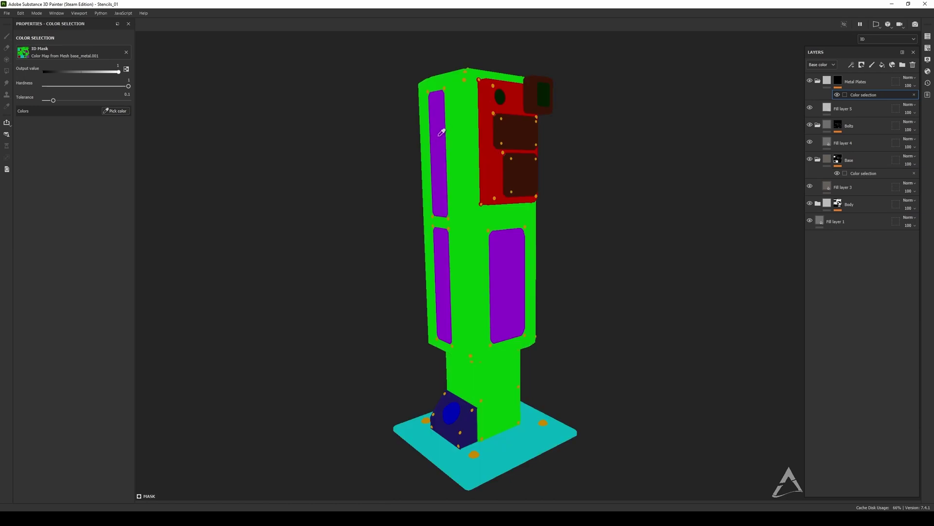
{"action": "left_click", "coordinate": [441, 131]}
{"action": "mouse_move", "coordinate": [499, 148]}
{"action": "left_mouse_down", "text": "alt"}
{"action": "mouse_move", "coordinate": [432, 130]}
{"action": "mouse_move", "coordinate": [536, 150]}
{"action": "mouse_move", "coordinate": [502, 148]}
{"action": "left_mouse_up", "text": "alt"}
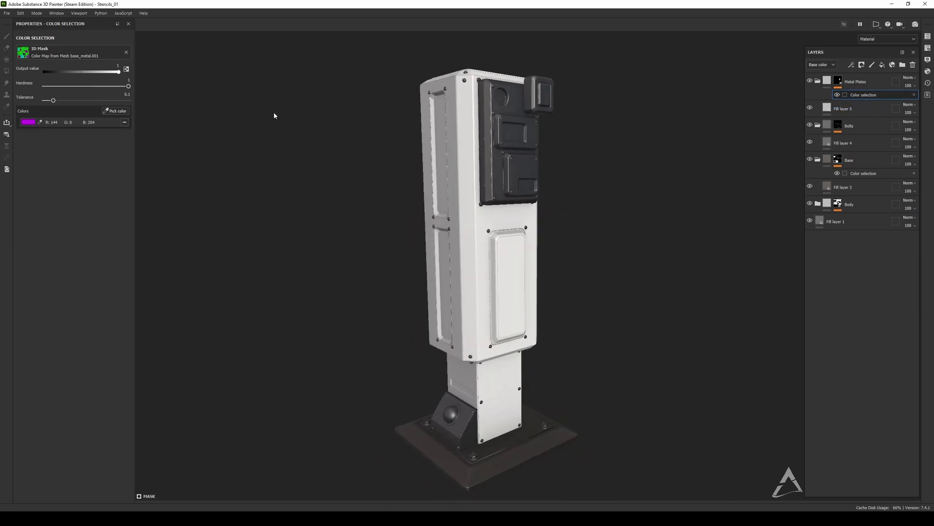
{"action": "left_click_drag", "start_coordinate": [503, 230], "coordinate": [511, 246], "text": "alt"}
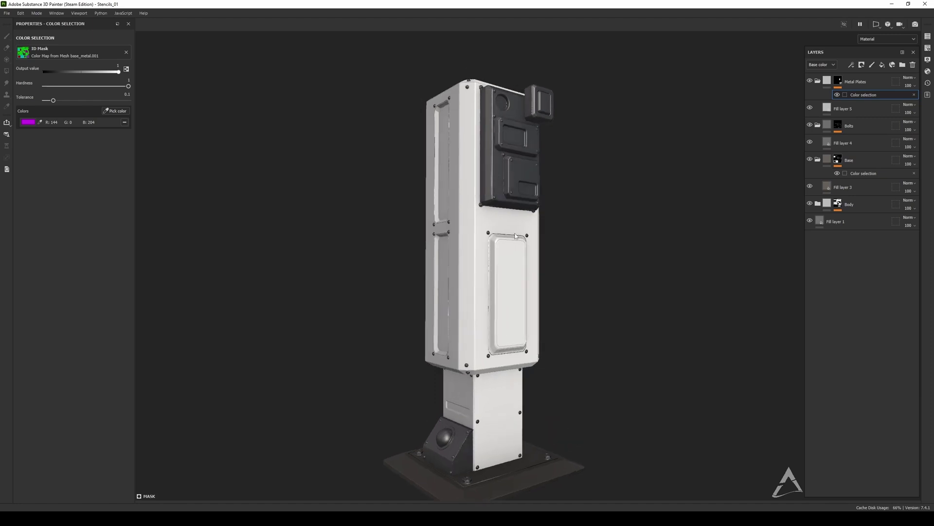
Step: Add the red ID color of the upper front panel to the Metal Plates folder's color selection
{"action": "left_click", "coordinate": [112, 112]}
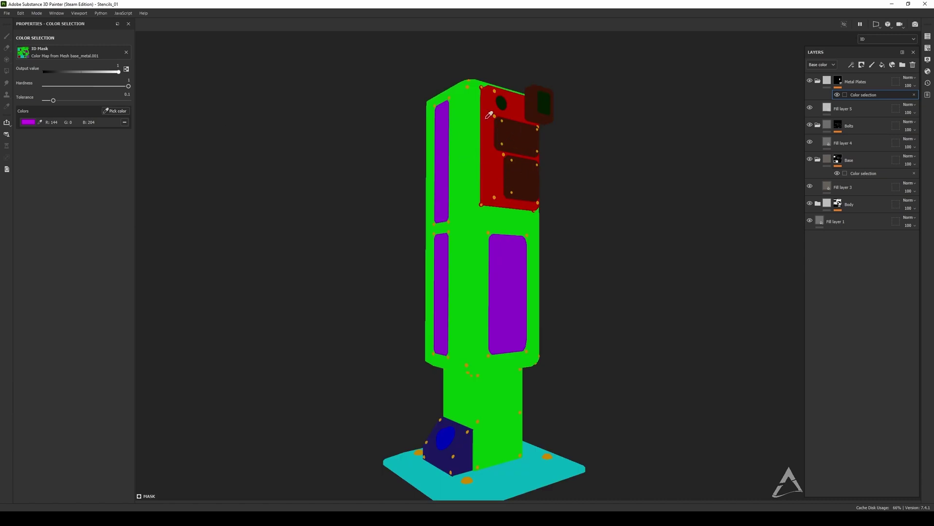
{"action": "left_click", "coordinate": [487, 119]}
{"action": "left_click_drag", "start_coordinate": [572, 124], "coordinate": [531, 176], "text": "alt"}
{"action": "scroll", "coordinate": [529, 146], "scroll_direction": "up", "scroll_amount": 2}
Step: Darken the Metal Plates fill layer's base color to a medium gray and set its metallic value to 1
{"action": "left_click", "coordinate": [828, 108]}
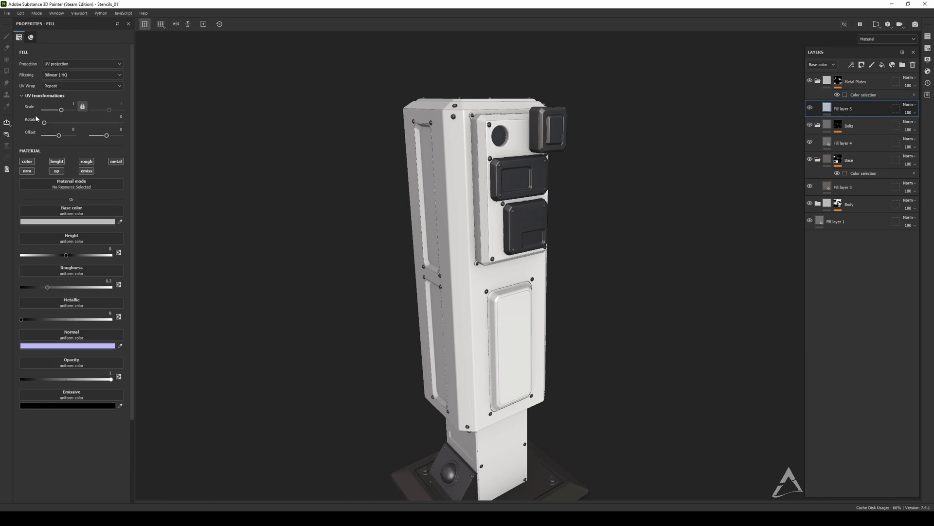
{"action": "left_click", "coordinate": [67, 221]}
{"action": "left_click_drag", "start_coordinate": [73, 255], "coordinate": [42, 284]}
{"action": "left_click", "coordinate": [162, 227]}
{"action": "left_click_drag", "start_coordinate": [65, 319], "coordinate": [159, 330]}
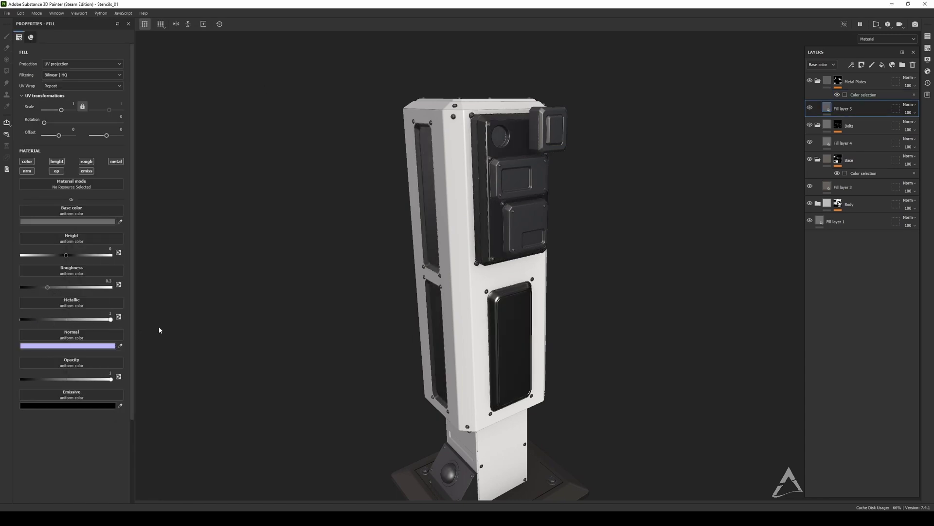
Step: Lighten the Metal Plates fill's base color to a light gray and set its roughness to about 0.43
{"action": "left_click", "coordinate": [66, 221]}
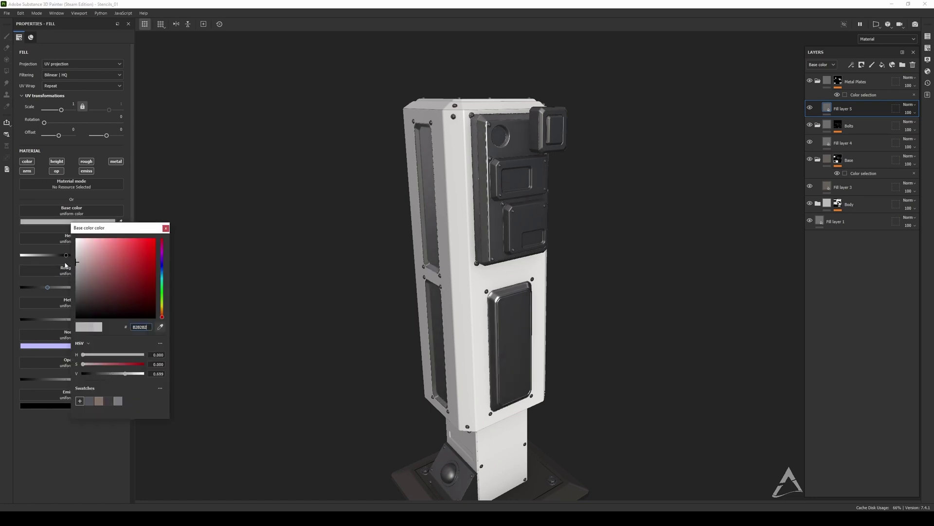
{"action": "left_click", "coordinate": [165, 228]}
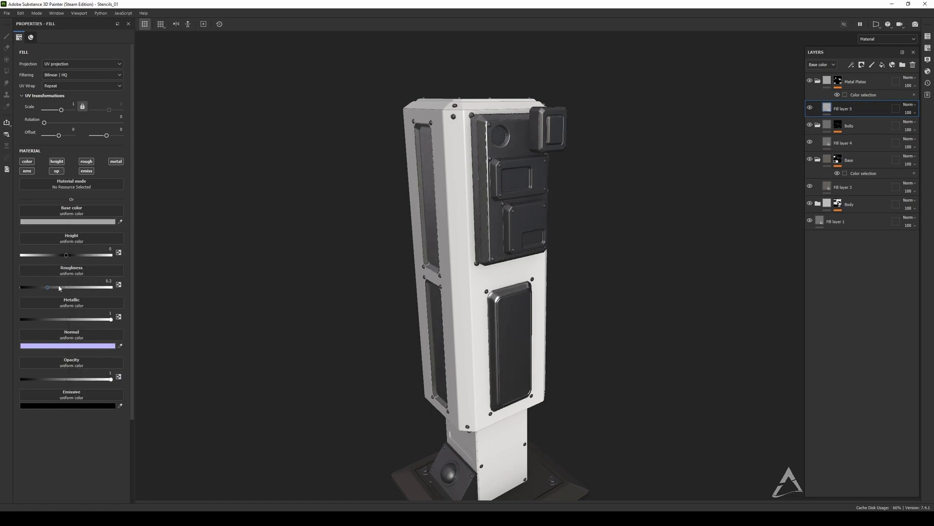
{"action": "left_click_drag", "start_coordinate": [59, 287], "coordinate": [61, 287]}
{"action": "left_click_drag", "start_coordinate": [456, 250], "coordinate": [458, 225], "text": "alt"}
{"action": "scroll", "coordinate": [458, 224], "scroll_direction": "down", "scroll_amount": 2}
{"action": "middle_click_drag", "start_coordinate": [458, 223], "coordinate": [463, 188], "text": "alt"}
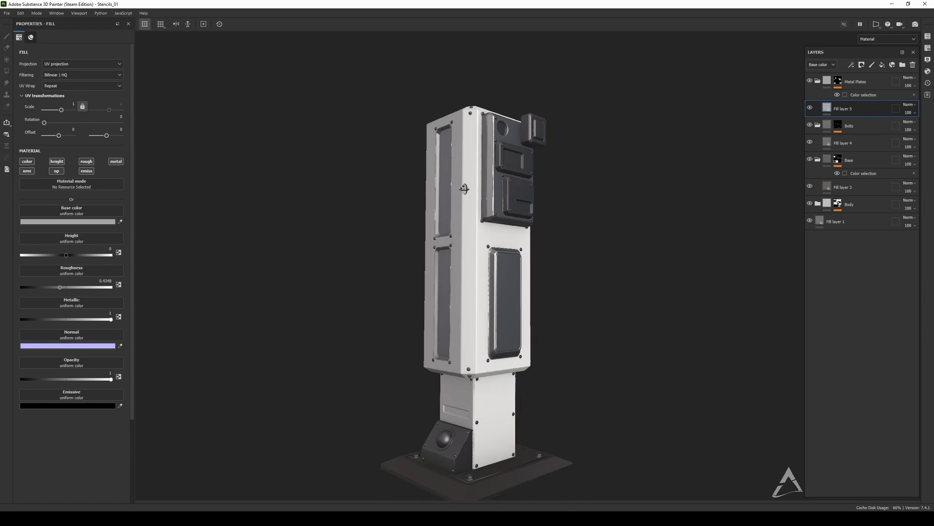
Step: Change the base color of the Body folder's fill layer to a bright saturated blue
{"action": "left_click", "coordinate": [817, 203]}
{"action": "left_click", "coordinate": [827, 221]}
{"action": "left_click", "coordinate": [83, 224]}
{"action": "left_click_drag", "start_coordinate": [173, 263], "coordinate": [174, 271]}
{"action": "left_click", "coordinate": [167, 251]}
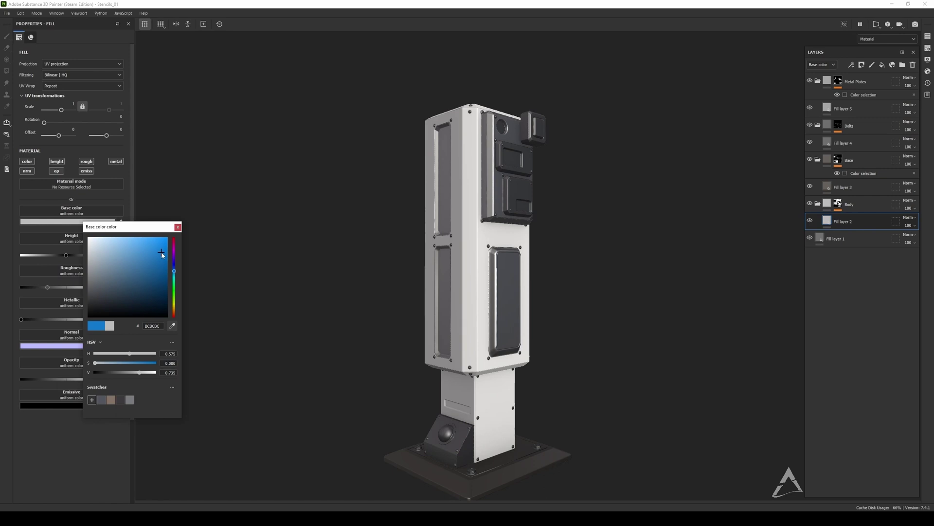
{"action": "left_click", "coordinate": [177, 227]}
{"action": "left_click_drag", "start_coordinate": [447, 213], "coordinate": [498, 203], "text": "alt"}
{"action": "scroll", "coordinate": [498, 203], "scroll_direction": "up", "scroll_amount": 1}
{"action": "middle_click_drag", "start_coordinate": [498, 203], "coordinate": [494, 167], "text": "alt"}
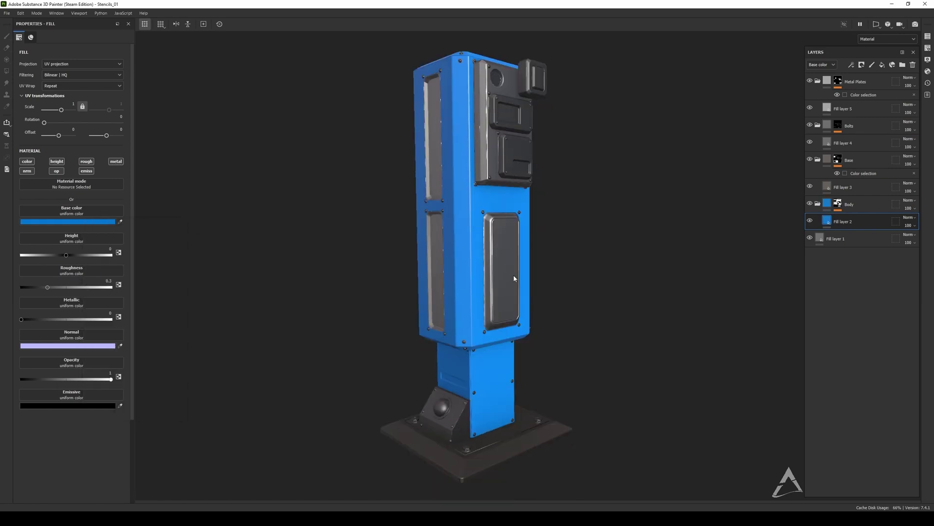
{"action": "scroll", "coordinate": [485, 262], "scroll_direction": "down", "scroll_amount": 1}
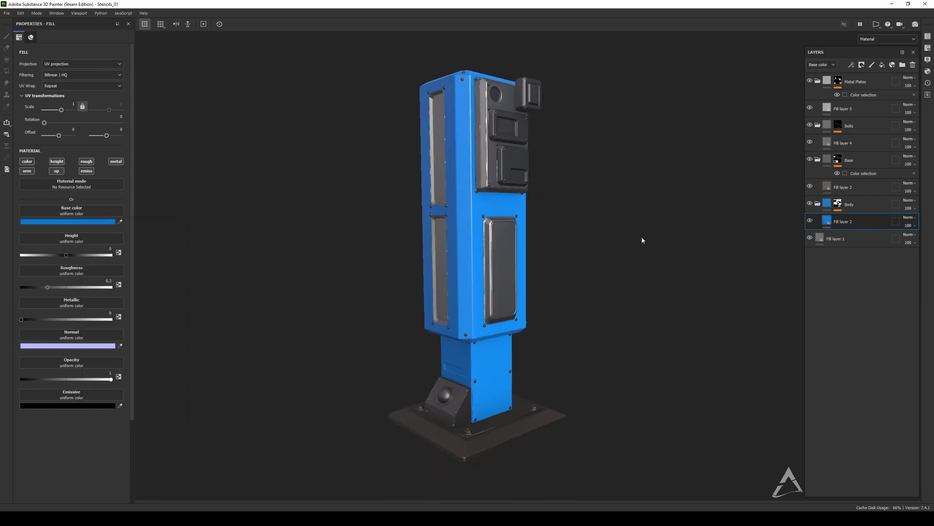
Step: Add the dark blue ID color of the wedge-shaped speaker housing above the base plate to the Body folder's color selection
{"action": "left_click", "coordinate": [842, 202]}
{"action": "left_click", "coordinate": [863, 217]}
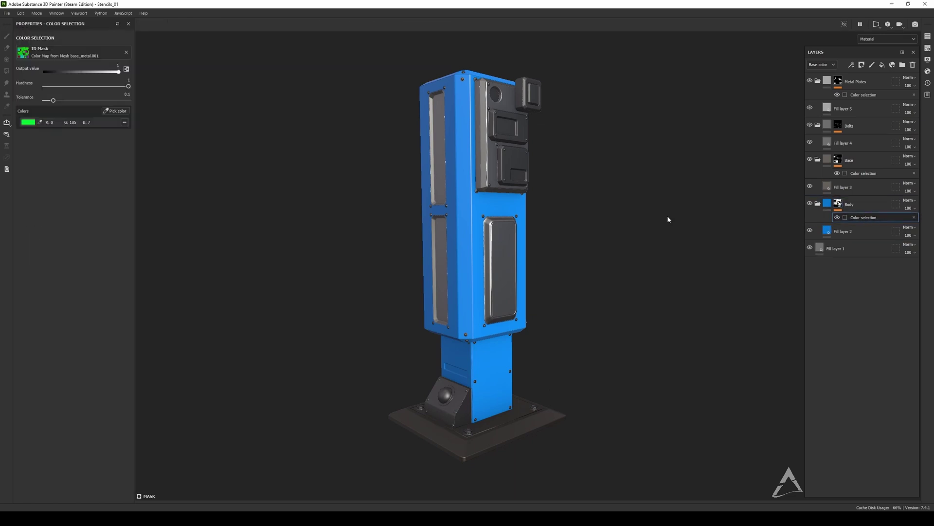
{"action": "left_click", "coordinate": [119, 111]}
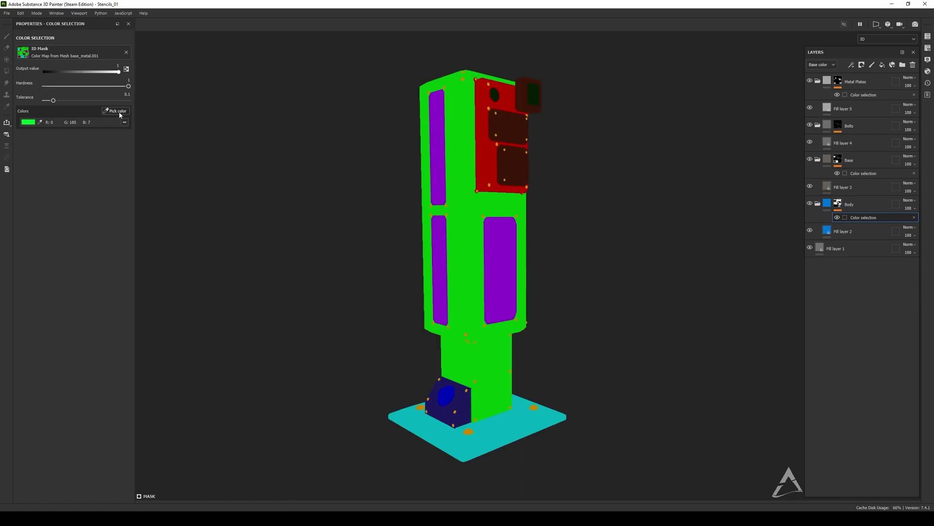
{"action": "left_click", "coordinate": [462, 391]}
{"action": "left_click_drag", "start_coordinate": [470, 364], "coordinate": [492, 216], "text": "alt"}
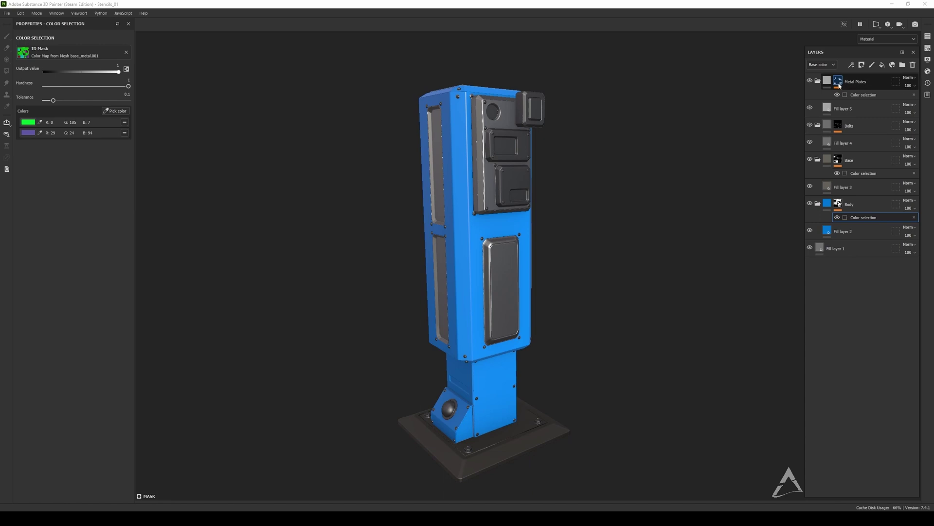
Step: Add a fill layer above the Metal Plates folder and give it a black mask with a color selection effect
{"action": "left_click", "coordinate": [882, 65]}
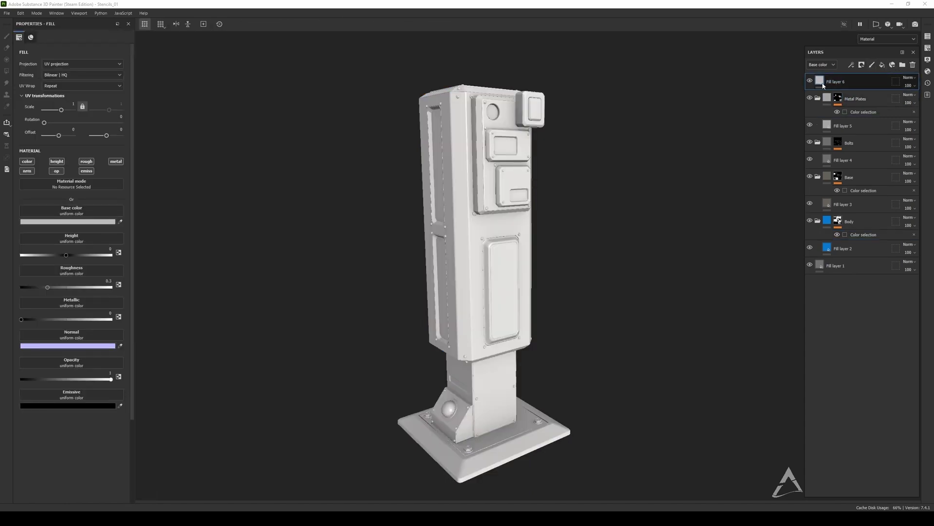
{"action": "mouse_move", "coordinate": [823, 86]}
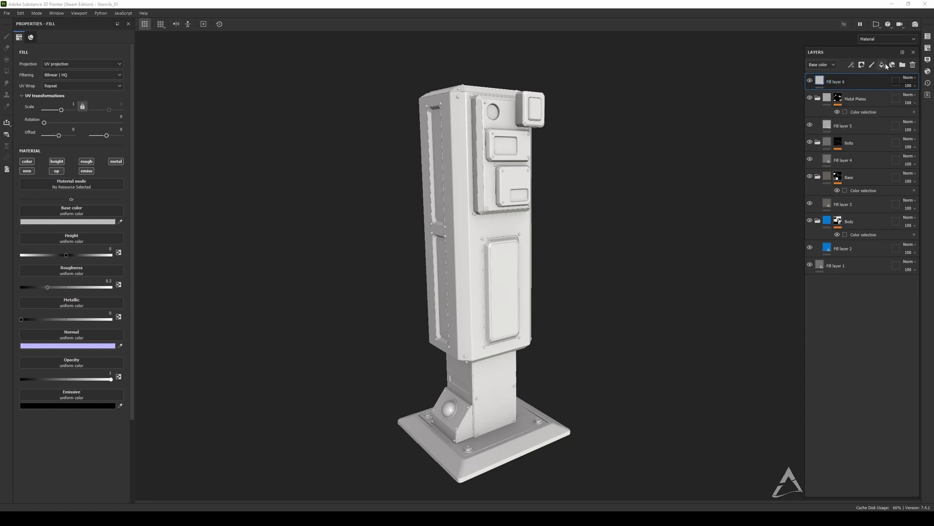
{"action": "right_click", "coordinate": [840, 81]}
{"action": "left_click", "coordinate": [855, 96]}
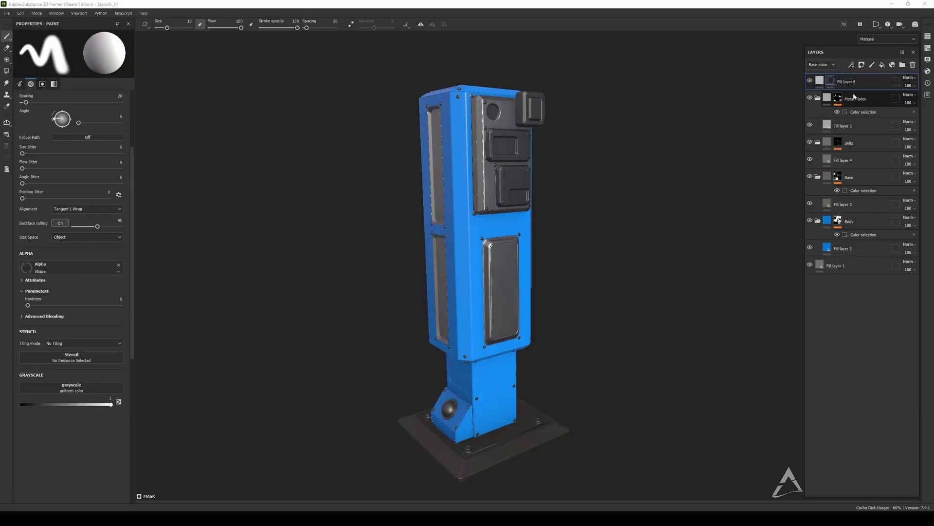
{"action": "right_click", "coordinate": [831, 81]}
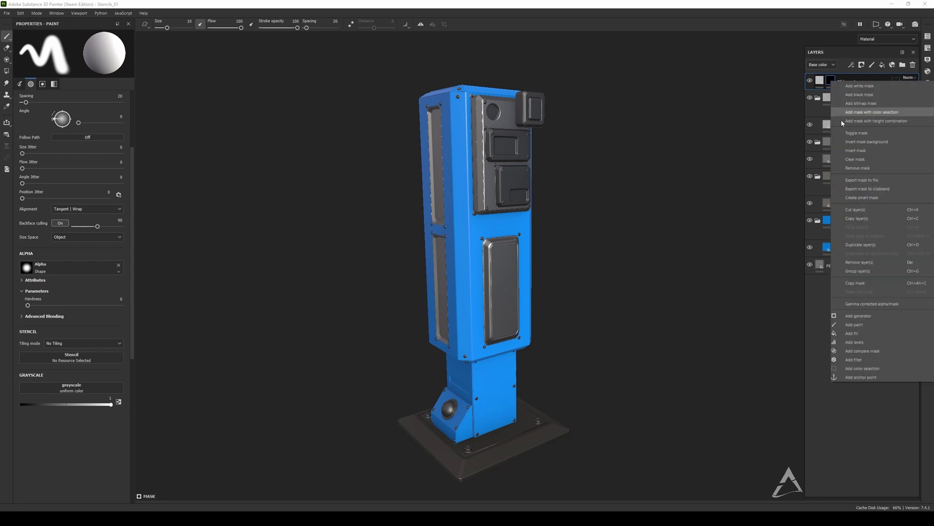
{"action": "left_click", "coordinate": [863, 369]}
Step: Pick the dark brown ID color of the raised upper front panels for the new fill layer's color selection
{"action": "left_click", "coordinate": [112, 111]}
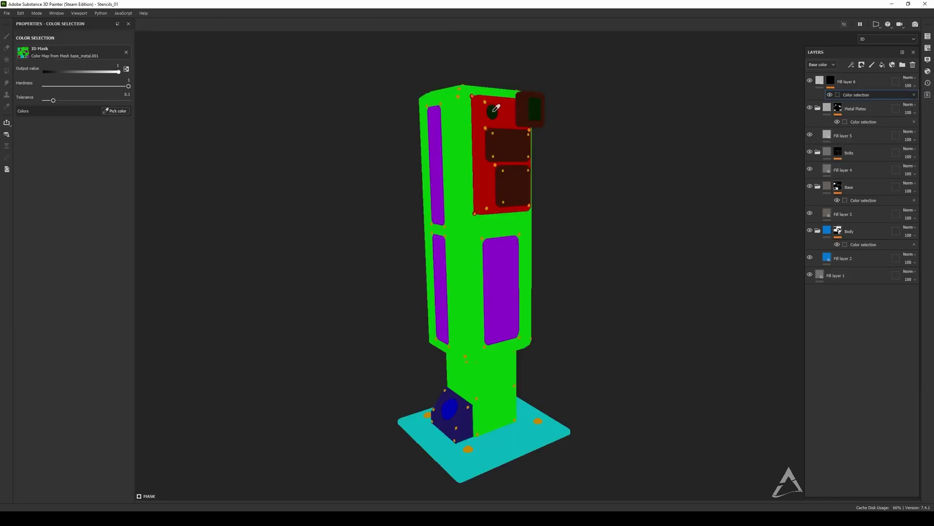
{"action": "left_click", "coordinate": [516, 187]}
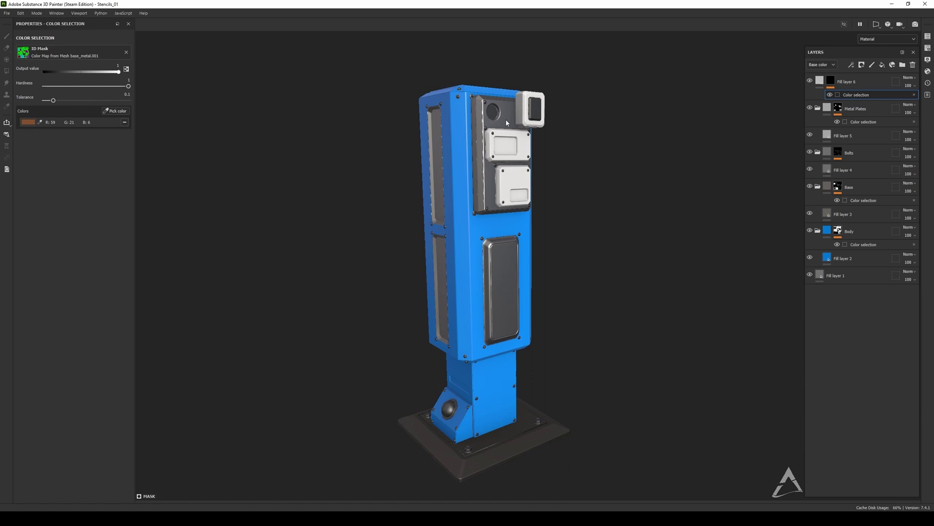
{"action": "scroll", "coordinate": [482, 187], "scroll_direction": "up", "scroll_amount": 3}
{"action": "left_click_drag", "start_coordinate": [494, 112], "coordinate": [479, 110], "text": "alt"}
{"action": "scroll", "coordinate": [482, 109], "scroll_direction": "down", "scroll_amount": 2}
Step: Set the top fill layer's base color to dark gray 505050 and its metallic value to 1
{"action": "left_click", "coordinate": [856, 82]}
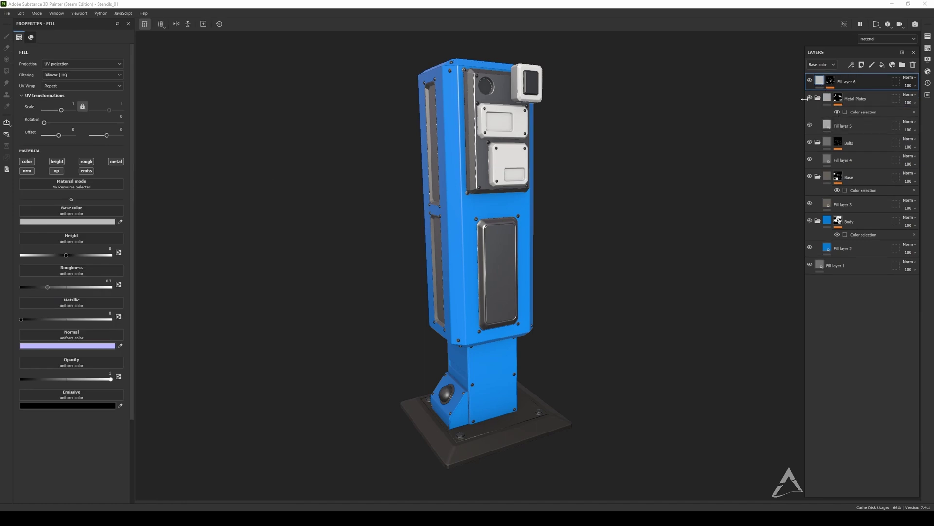
{"action": "left_click", "coordinate": [98, 221]}
{"action": "left_click", "coordinate": [121, 254]}
{"action": "left_click", "coordinate": [94, 267]}
{"action": "left_click_drag", "start_coordinate": [93, 270], "coordinate": [56, 291]}
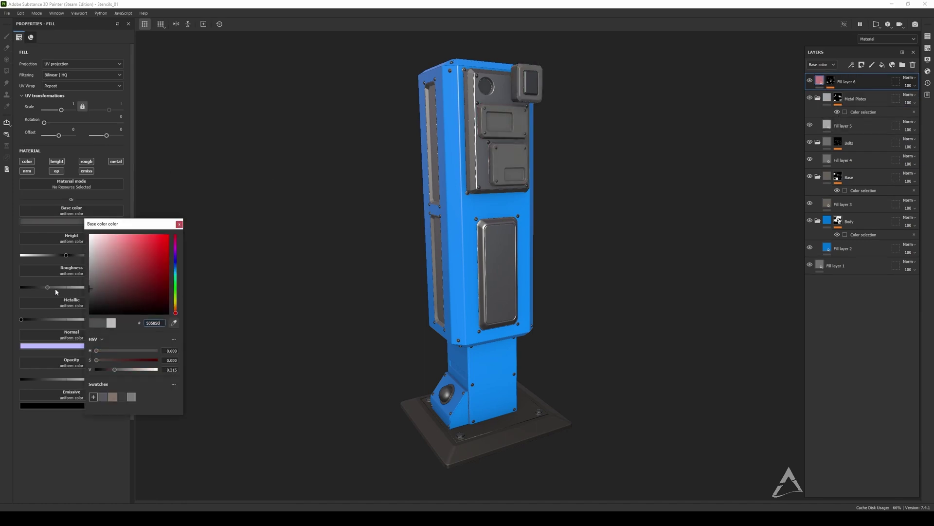
{"action": "left_click", "coordinate": [177, 224]}
{"action": "left_click", "coordinate": [73, 222]}
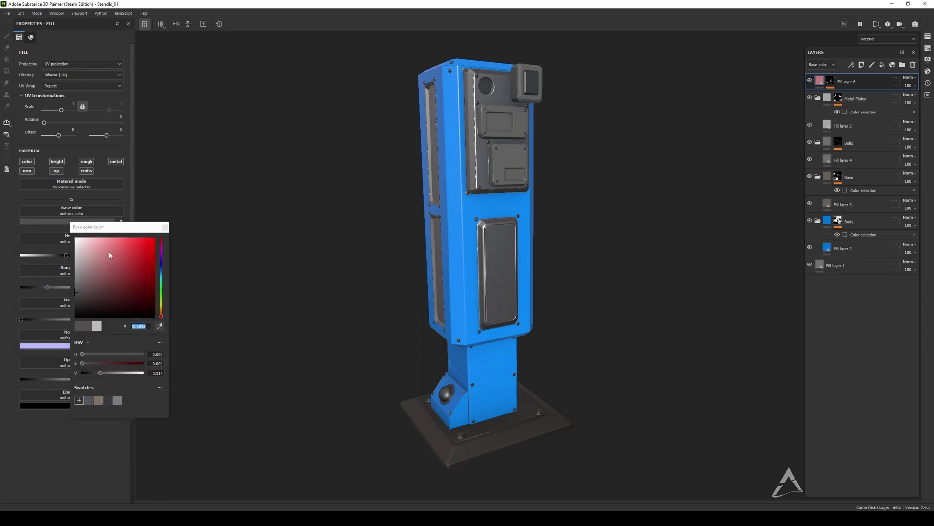
{"action": "left_click", "coordinate": [165, 227]}
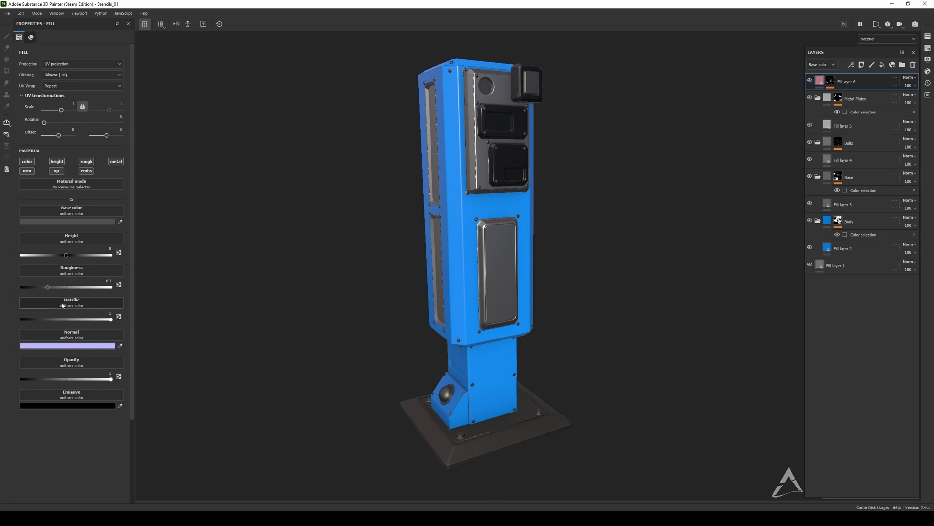
Step: Set the top fill layer's roughness to about 0.36 and its base color to white FFFFFF
{"action": "mouse_move", "coordinate": [47, 287]}
{"action": "left_mouse_down"}
{"action": "mouse_move", "coordinate": [66, 291]}
{"action": "mouse_move", "coordinate": [42, 291]}
{"action": "left_mouse_up"}
{"action": "left_click", "coordinate": [80, 221]}
{"action": "left_click_drag", "start_coordinate": [100, 270], "coordinate": [25, 236]}
{"action": "mouse_move", "coordinate": [422, 210]}
{"action": "left_mouse_down", "text": "alt"}
{"action": "mouse_move", "coordinate": [307, 195]}
{"action": "mouse_move", "coordinate": [441, 214]}
{"action": "mouse_move", "coordinate": [419, 208]}
{"action": "left_mouse_up", "text": "alt"}
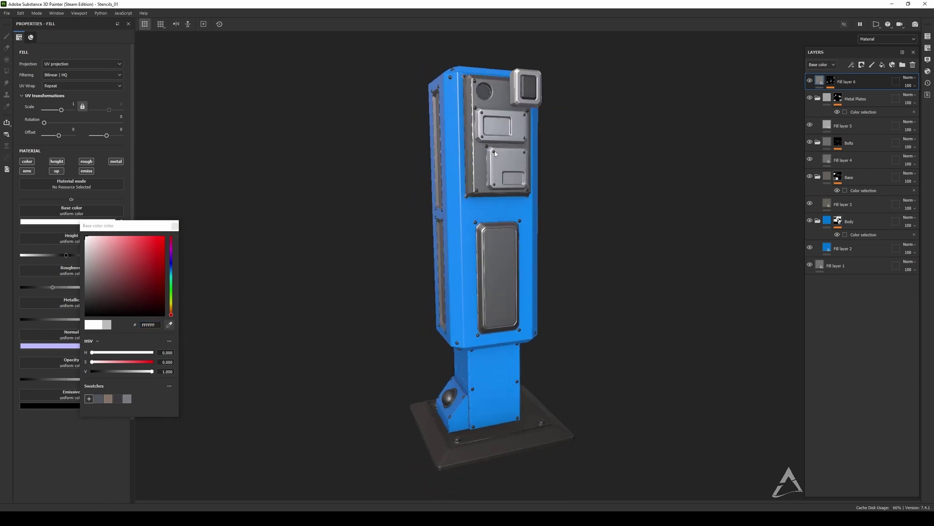
{"action": "left_click_drag", "start_coordinate": [501, 151], "coordinate": [540, 149], "text": "alt"}
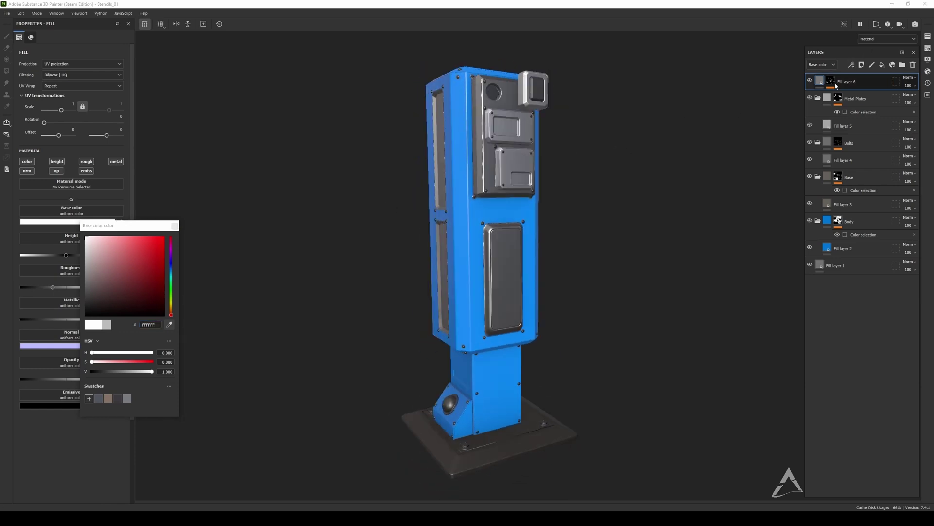
{"action": "mouse_move", "coordinate": [463, 173]}
{"action": "left_mouse_down", "text": "alt"}
{"action": "mouse_move", "coordinate": [483, 159]}
{"action": "mouse_move", "coordinate": [598, 178]}
{"action": "mouse_move", "coordinate": [516, 184]}
{"action": "mouse_move", "coordinate": [464, 161]}
{"action": "left_mouse_up", "text": "alt"}
{"action": "left_click", "coordinate": [174, 226]}
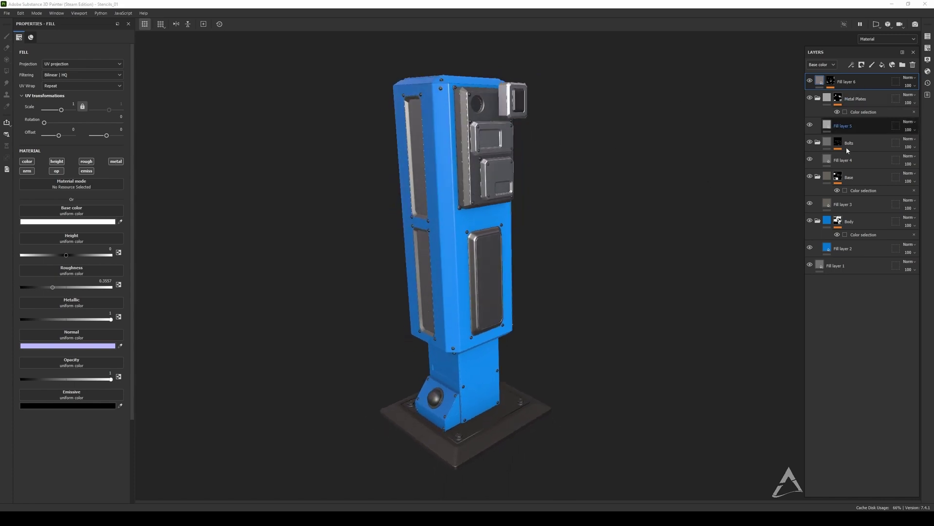
{"action": "left_click_drag", "start_coordinate": [454, 173], "coordinate": [544, 161], "text": "alt"}
{"action": "left_click_drag", "start_coordinate": [419, 174], "coordinate": [404, 175], "text": "alt"}
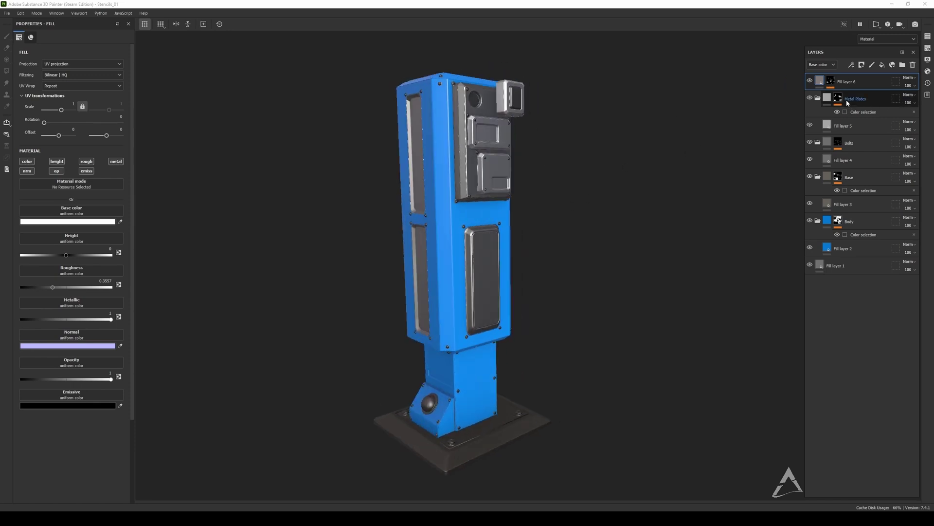
Step: Collapse the Metal Plates, Bolts, Base and Body folders and fold away the Base and Metal Plates color selection effects
{"action": "left_click", "coordinate": [818, 99]}
{"action": "left_click", "coordinate": [818, 125]}
{"action": "left_click", "coordinate": [818, 142]}
{"action": "left_click", "coordinate": [819, 170]}
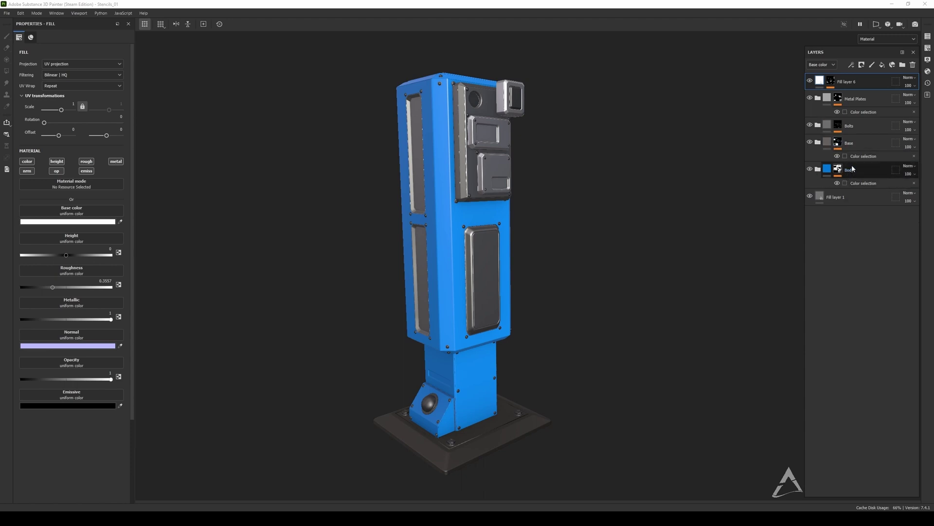
{"action": "left_click", "coordinate": [828, 144]}
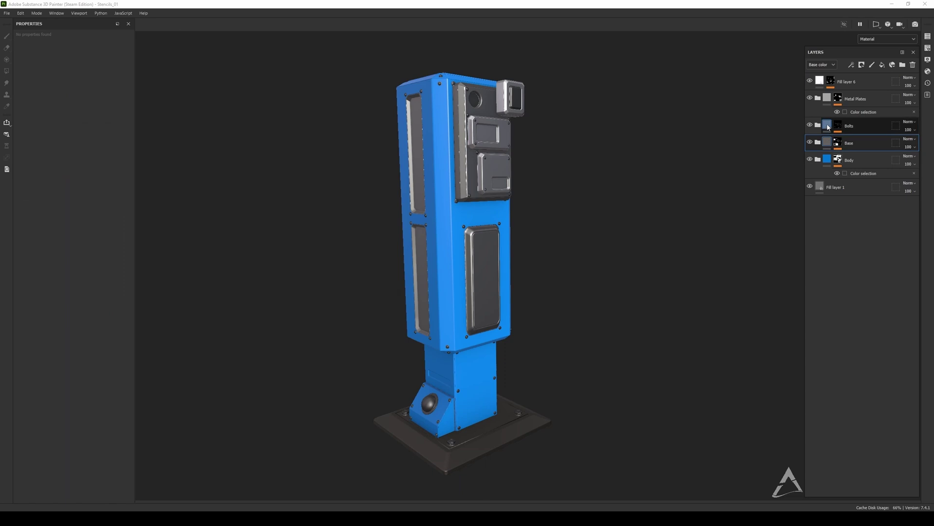
{"action": "left_click", "coordinate": [828, 98]}
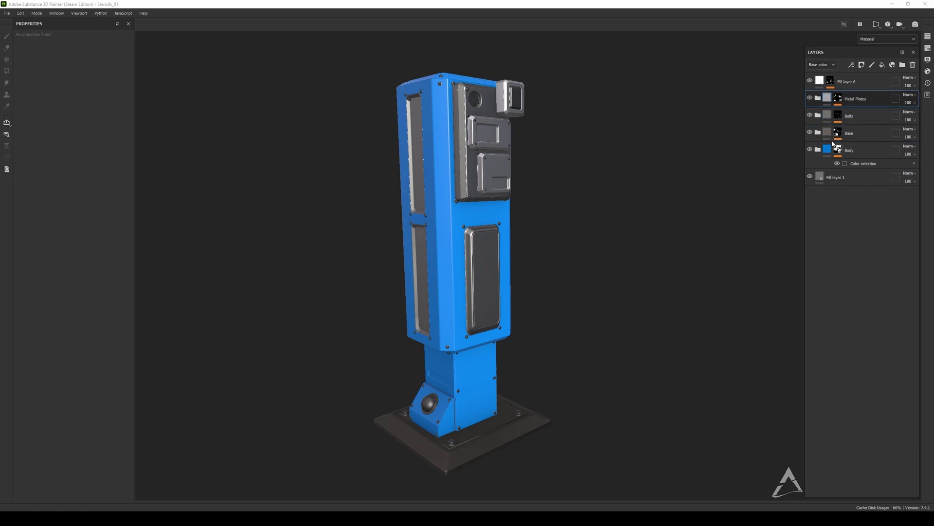
Step: Label the Base folder red, the Bolts folder yellow and the Metal Plates folder blue
{"action": "left_click", "coordinate": [827, 134]}
{"action": "right_click", "coordinate": [826, 136]}
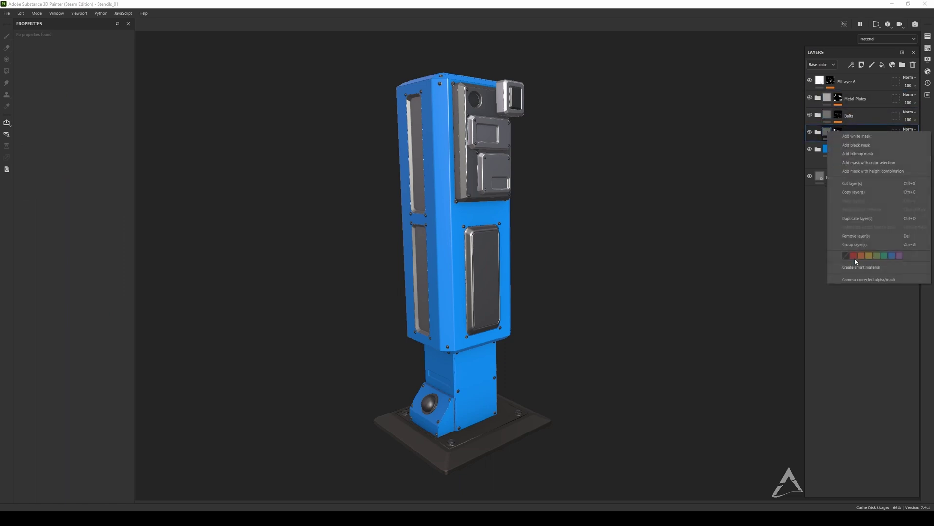
{"action": "left_click", "coordinate": [854, 256]}
{"action": "right_click", "coordinate": [828, 118]}
{"action": "left_click", "coordinate": [863, 239]}
{"action": "left_click", "coordinate": [827, 100]}
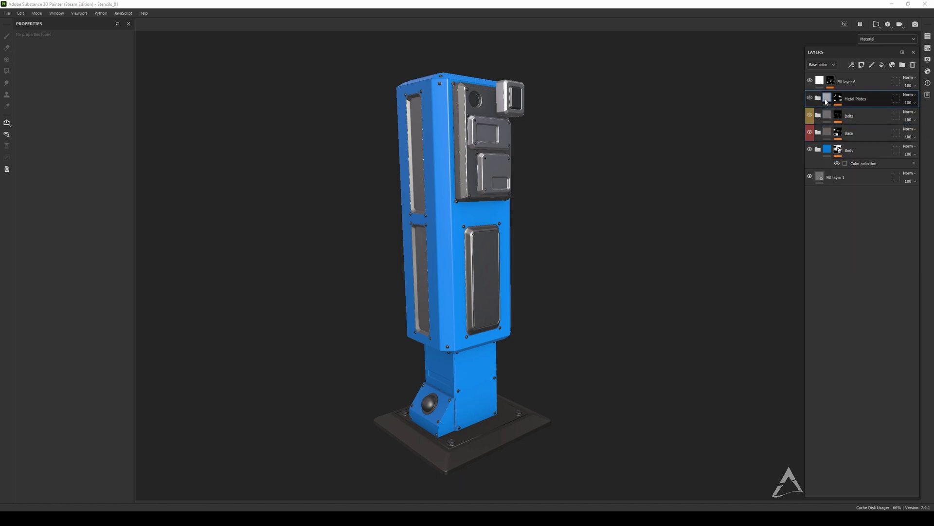
{"action": "right_click", "coordinate": [826, 101]}
{"action": "left_click", "coordinate": [890, 223]}
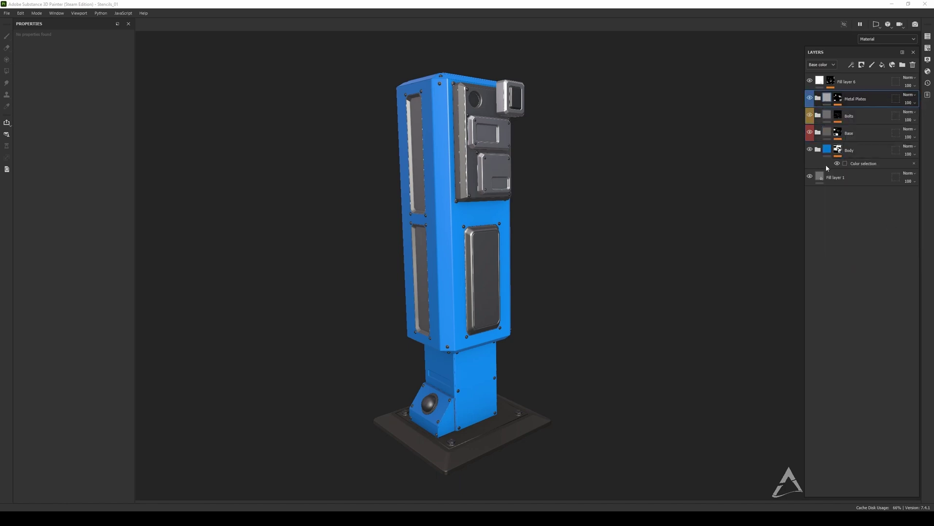
Step: Duplicate the fill layer inside the Metal Plates folder five times and collapse the folder
{"action": "left_click", "coordinate": [818, 99]}
{"action": "left_click", "coordinate": [848, 120]}
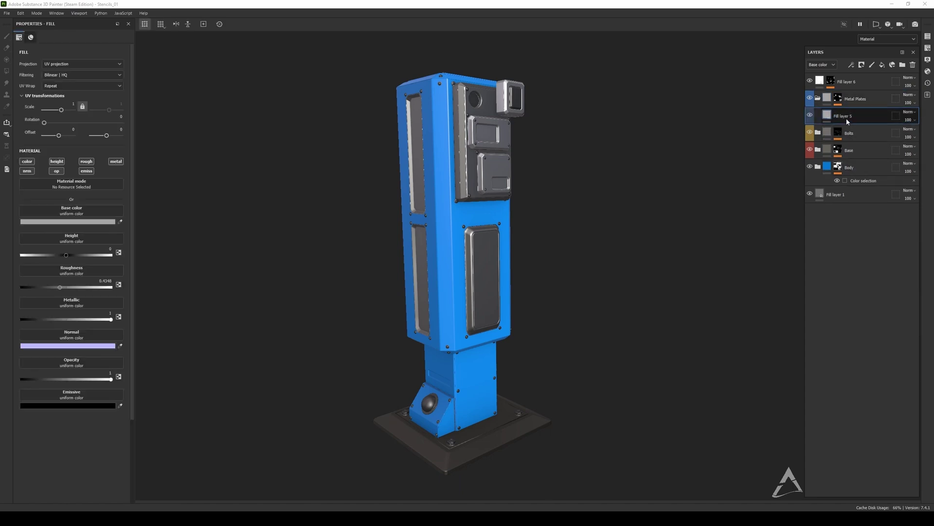
{"action": "key", "text": "ctrl+d"}
{"action": "key", "text": "ctrl+d"}
{"action": "key", "text": "ctrl+d"}
{"action": "key", "text": "ctrl+d"}
{"action": "key", "text": "ctrl+d"}
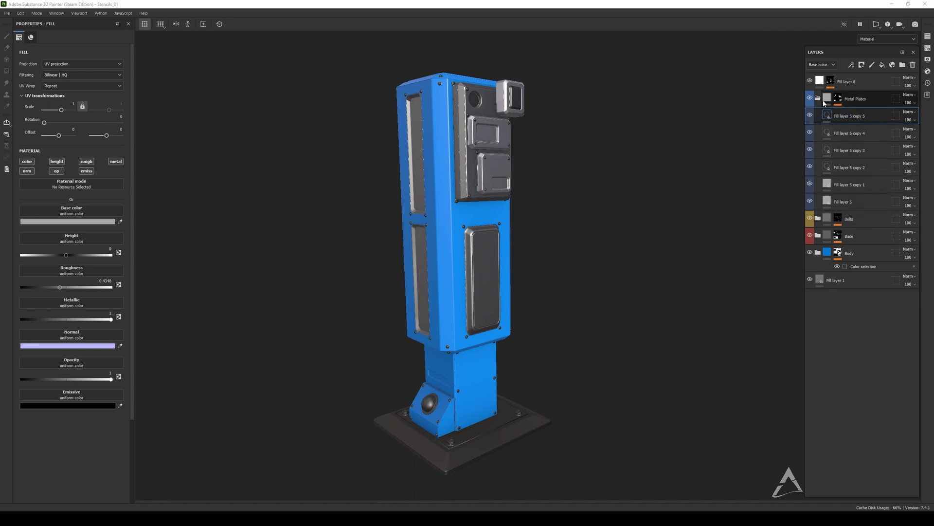
{"action": "left_click", "coordinate": [818, 98]}
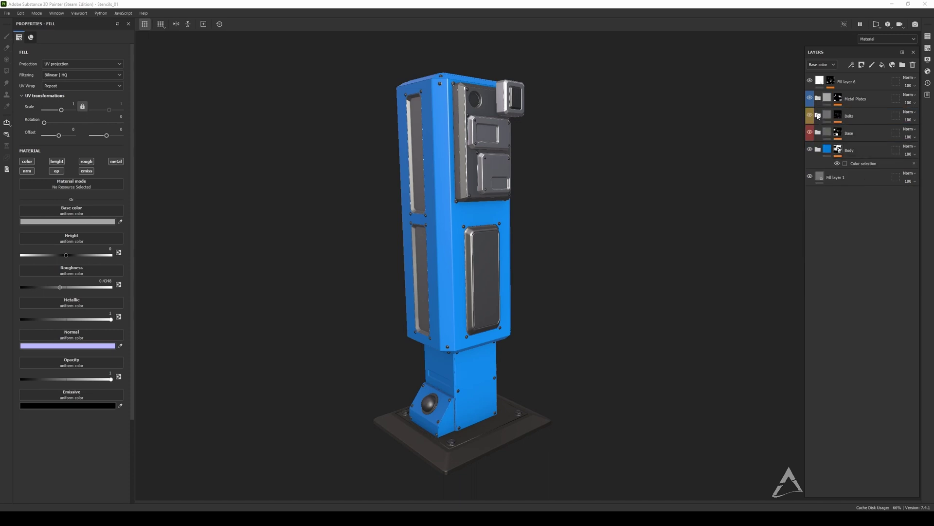
Step: Duplicate the fill layer inside the Bolts folder four times and collapse the folder
{"action": "left_click", "coordinate": [818, 116]}
{"action": "left_click", "coordinate": [838, 135]}
{"action": "key", "text": "ctrl+d"}
{"action": "key", "text": "ctrl+d"}
{"action": "key", "text": "ctrl+d"}
{"action": "key", "text": "ctrl+d"}
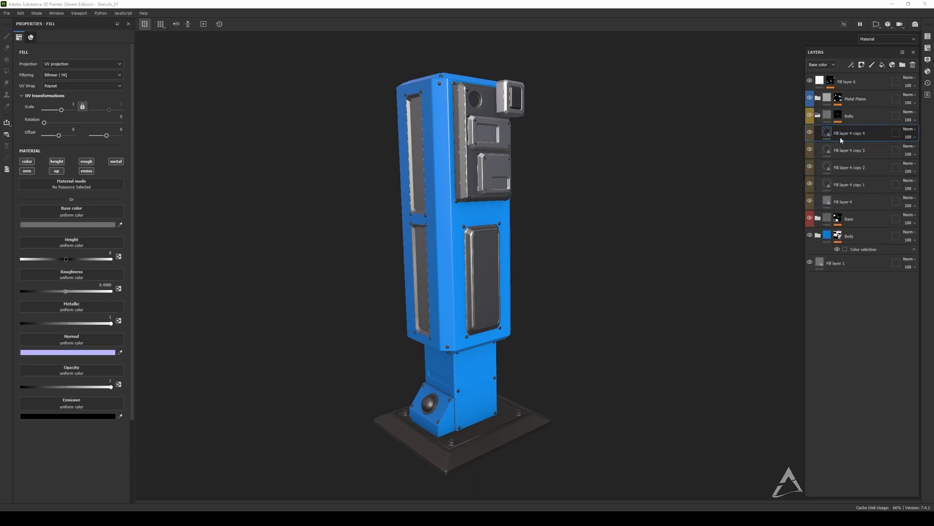
{"action": "left_click", "coordinate": [819, 115]}
{"action": "left_click", "coordinate": [818, 115]}
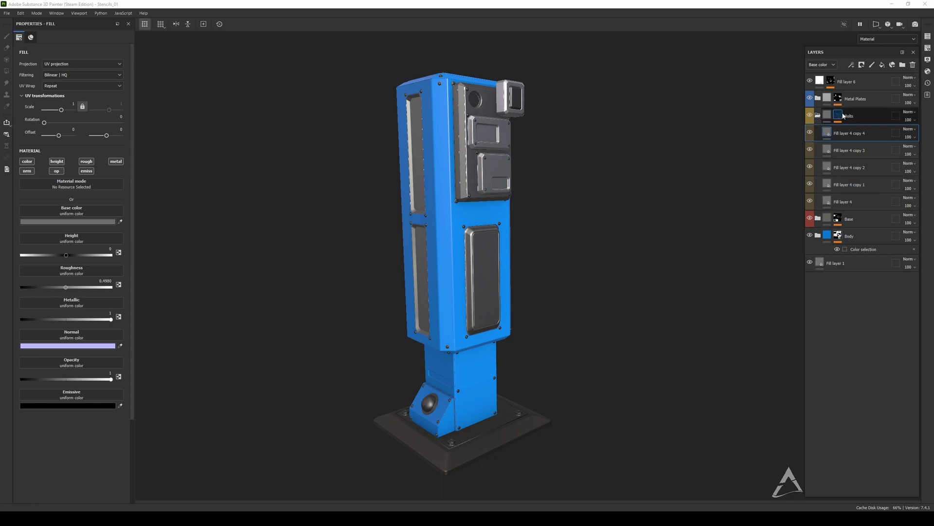
{"action": "left_click", "coordinate": [818, 115]}
{"action": "left_click_drag", "start_coordinate": [549, 166], "coordinate": [485, 141], "text": "alt"}
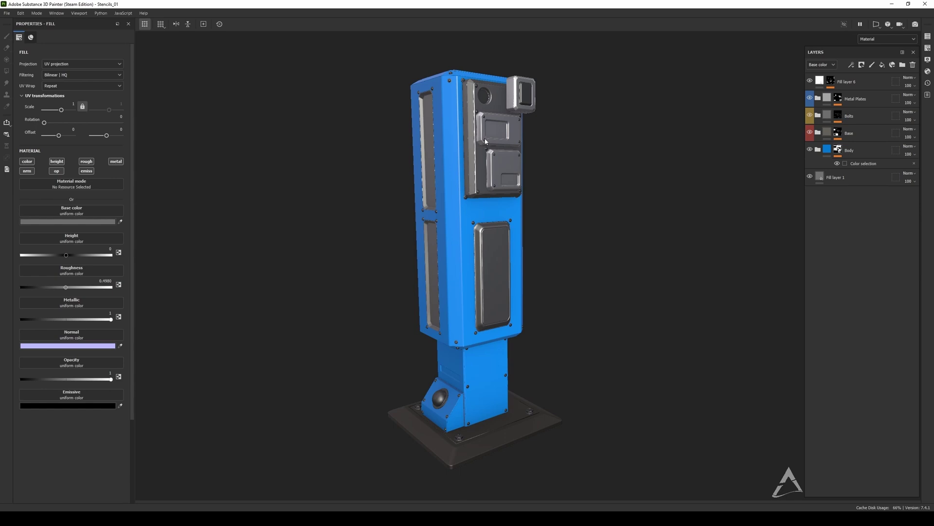
{"action": "left_click_drag", "start_coordinate": [471, 115], "coordinate": [508, 141], "text": "alt"}
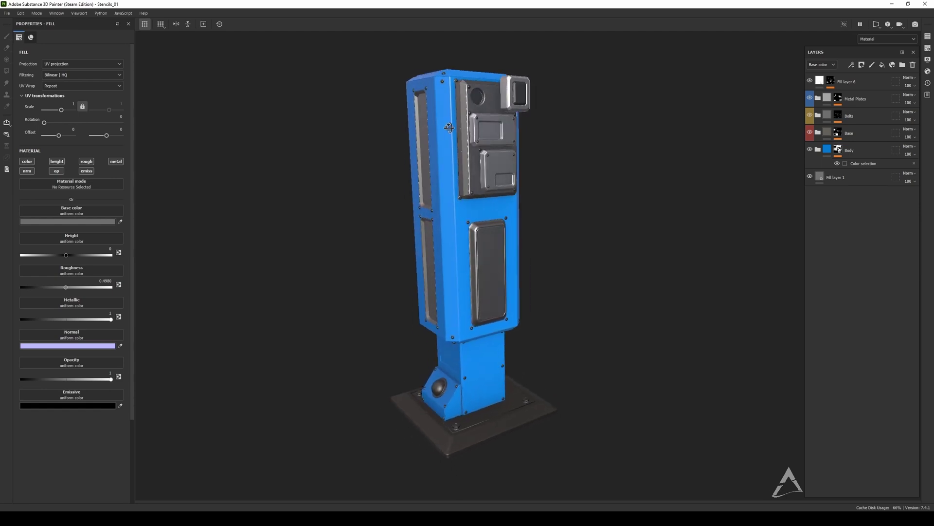